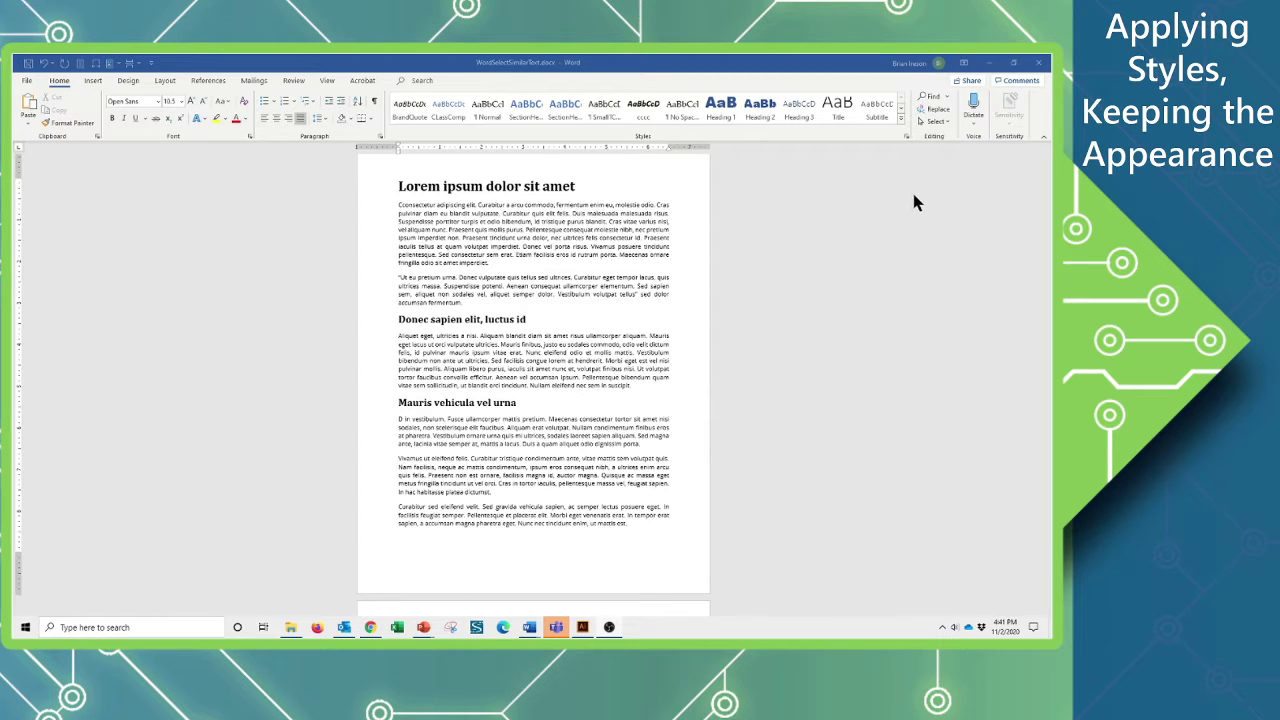
Switch the view to Multiple Pages so two pages show side by side
{"action": "left_click", "coordinate": [946, 121]}
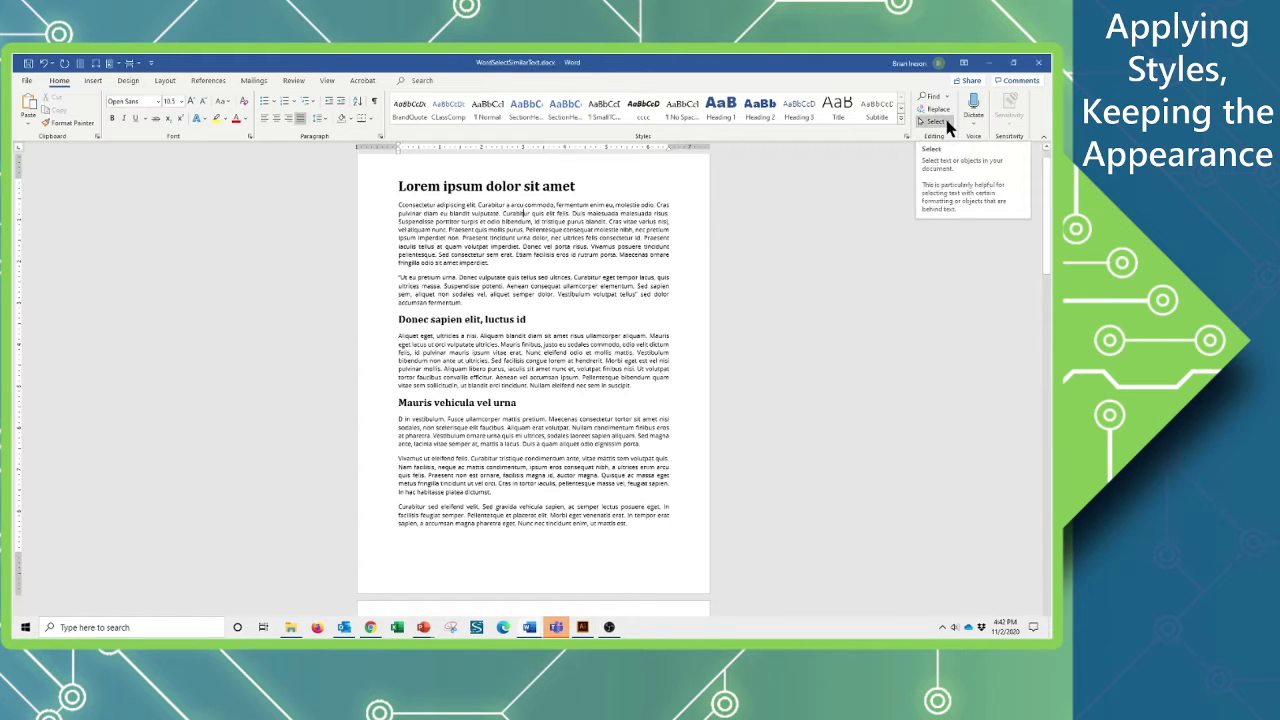
{"action": "left_click", "coordinate": [946, 121]}
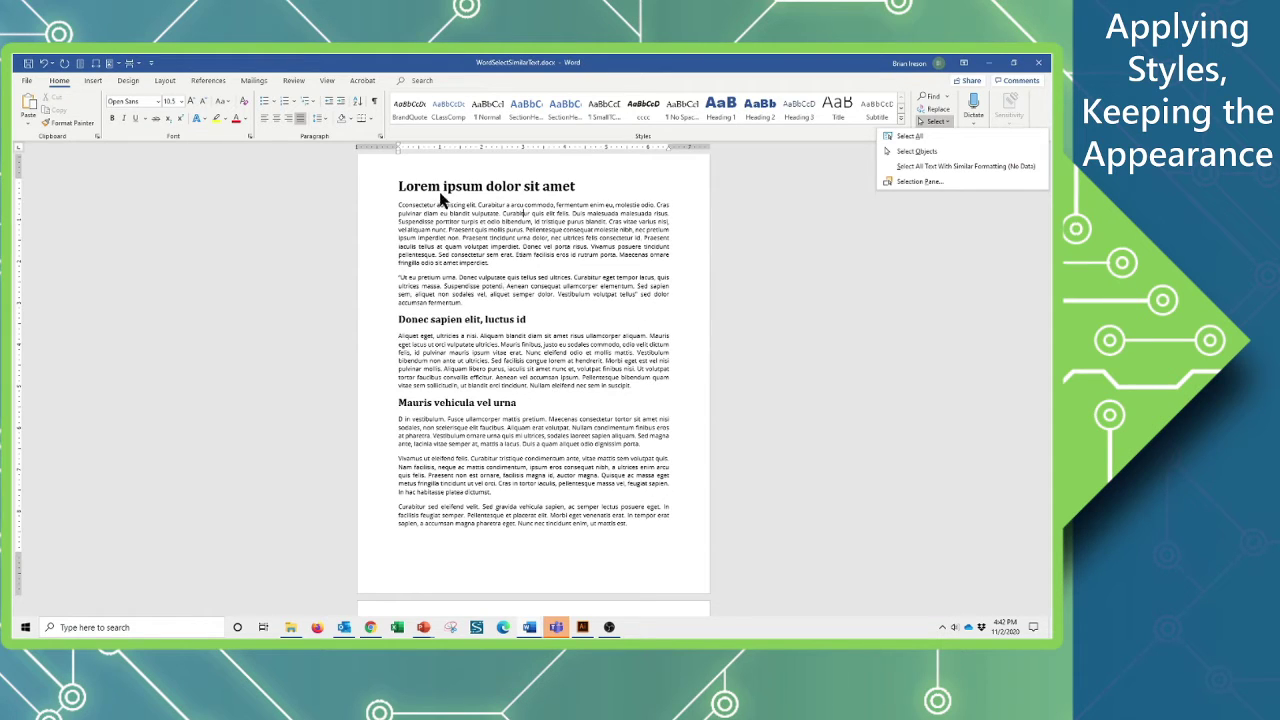
{"action": "left_click", "coordinate": [430, 214]}
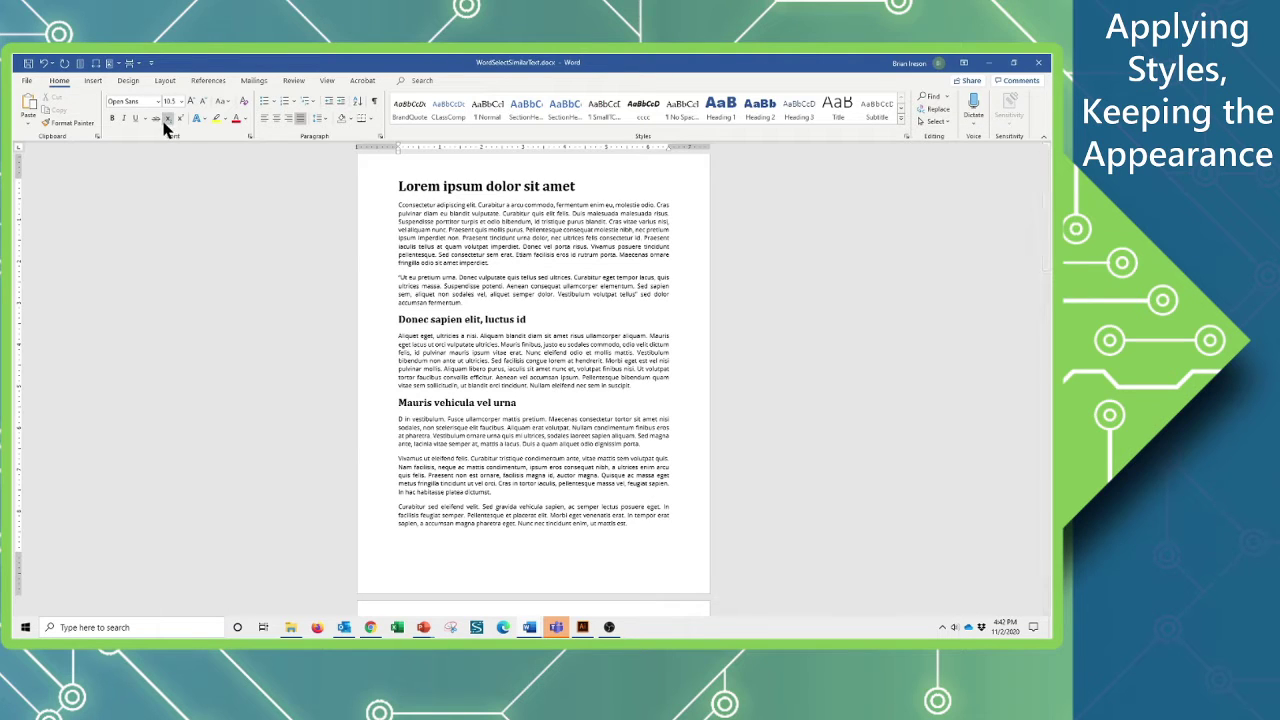
{"action": "left_click", "coordinate": [330, 84]}
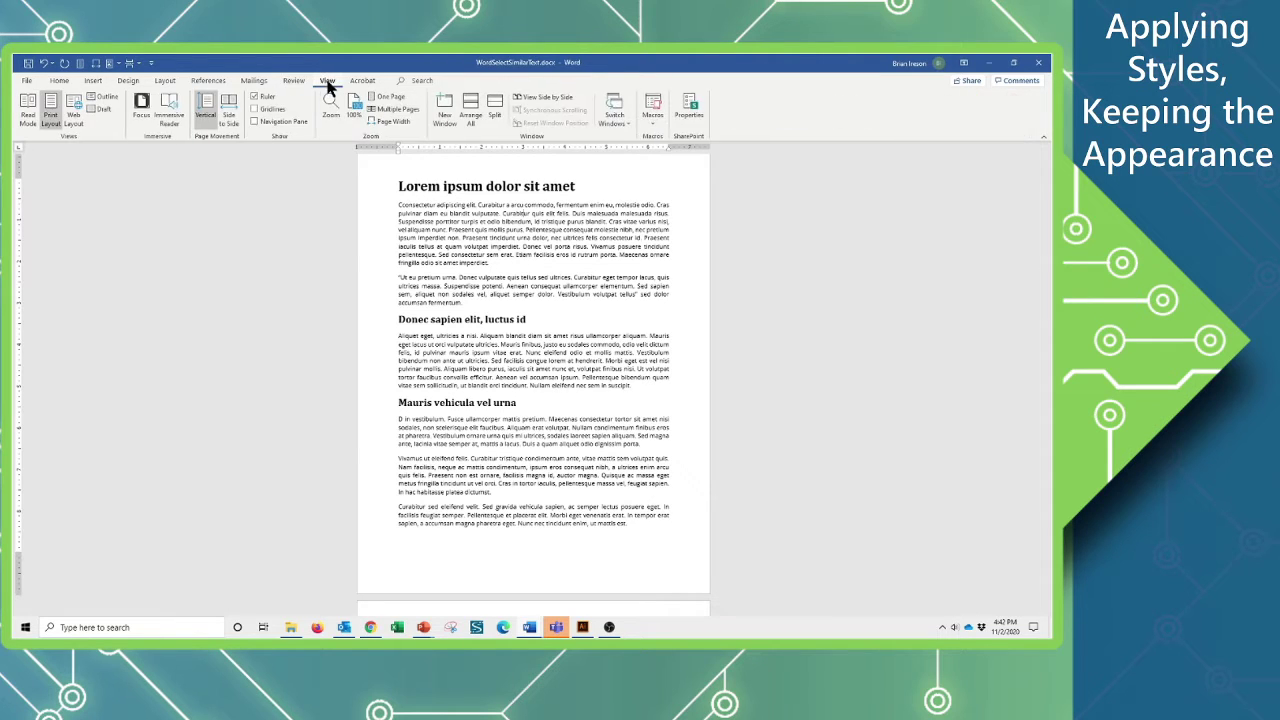
{"action": "left_click", "coordinate": [392, 110]}
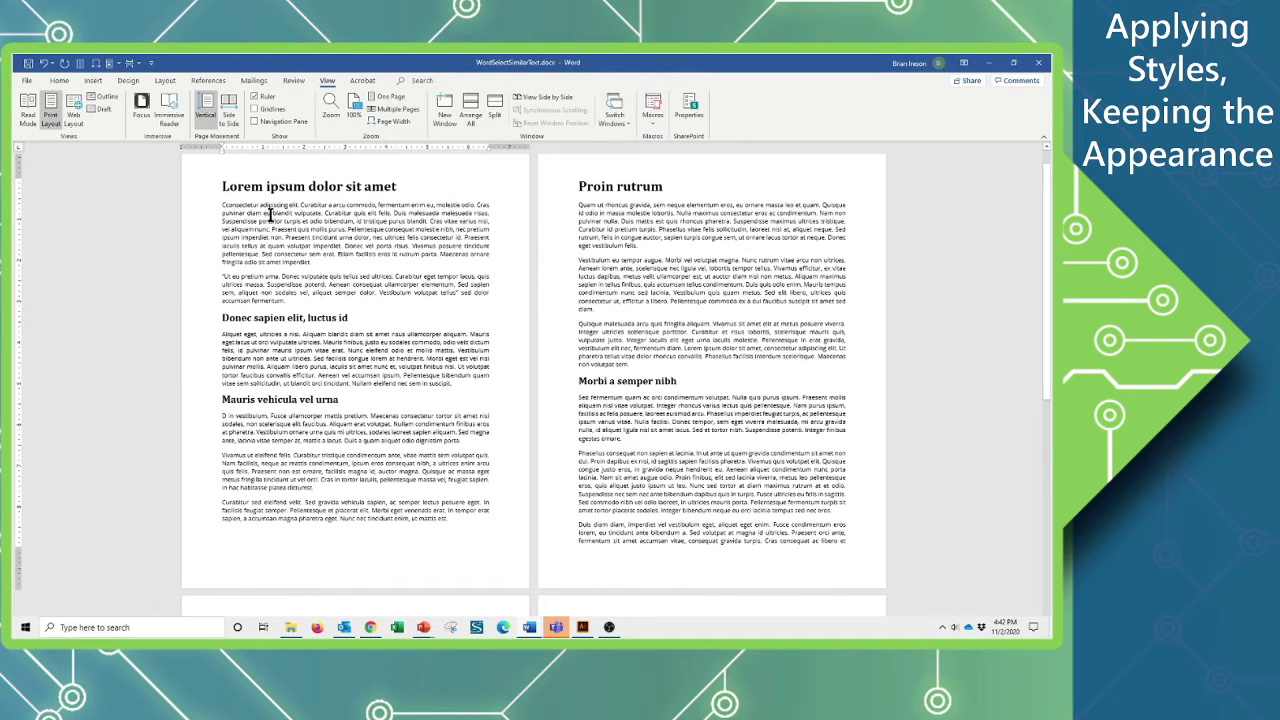
{"action": "left_click_drag", "start_coordinate": [265, 186], "coordinate": [316, 187]}
{"action": "left_click", "coordinate": [60, 80]}
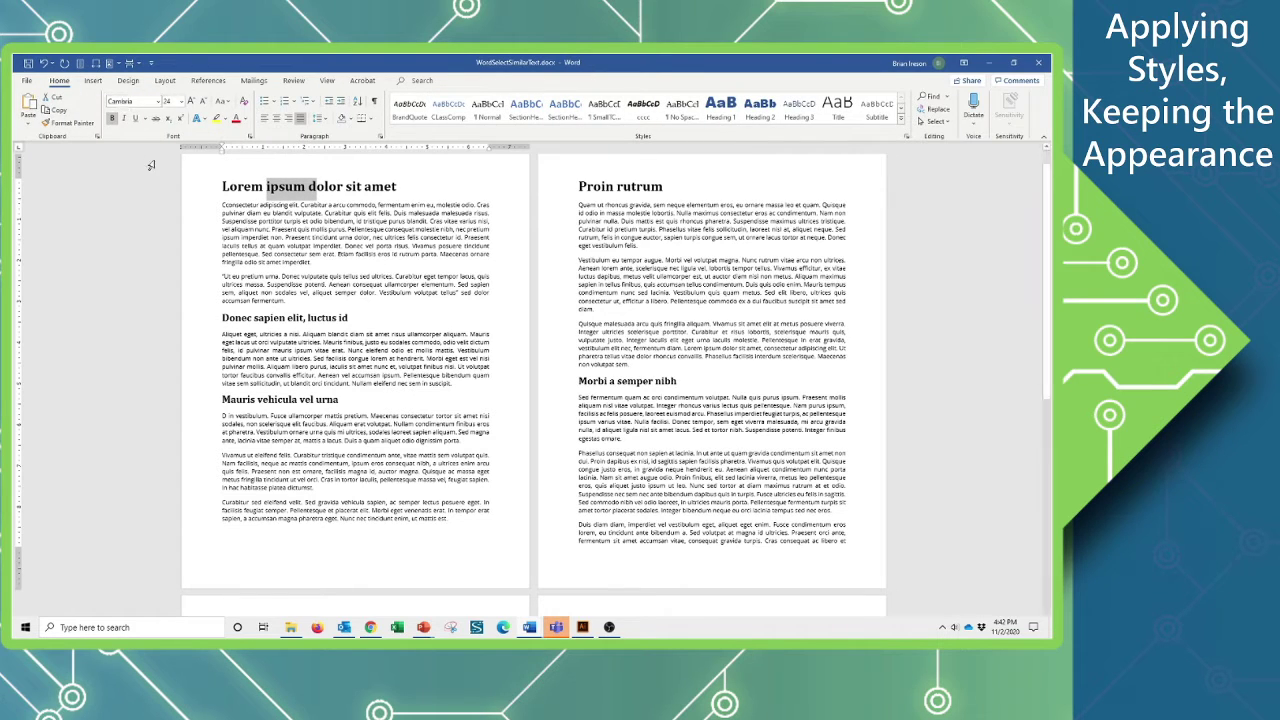
{"action": "left_click_drag", "start_coordinate": [310, 317], "coordinate": [320, 317]}
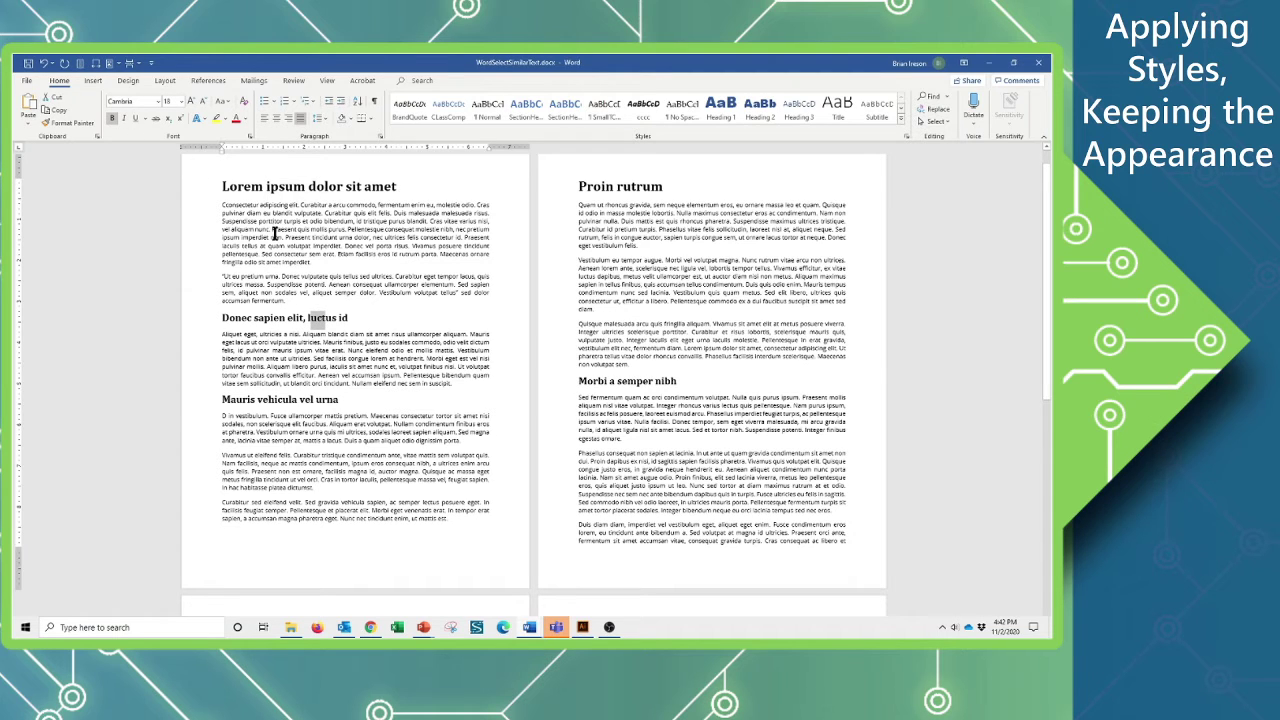
{"action": "left_click_drag", "start_coordinate": [275, 227], "coordinate": [346, 221]}
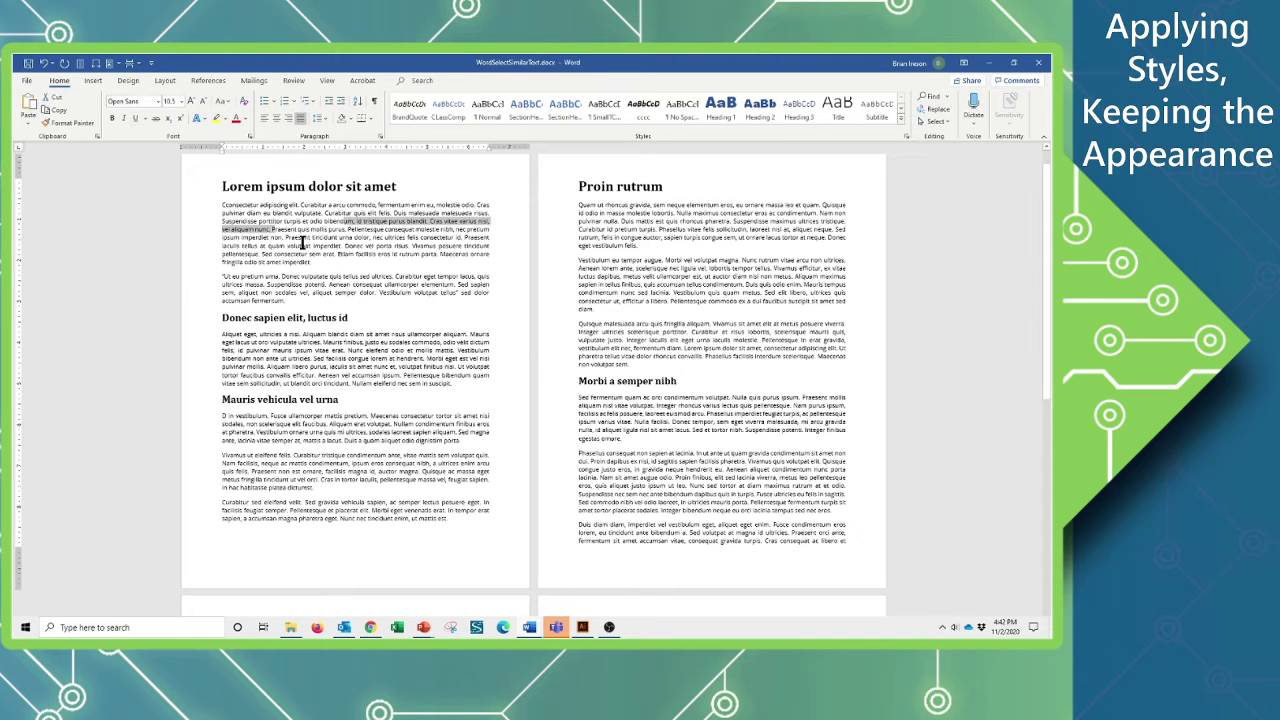
{"action": "left_click", "coordinate": [436, 261]}
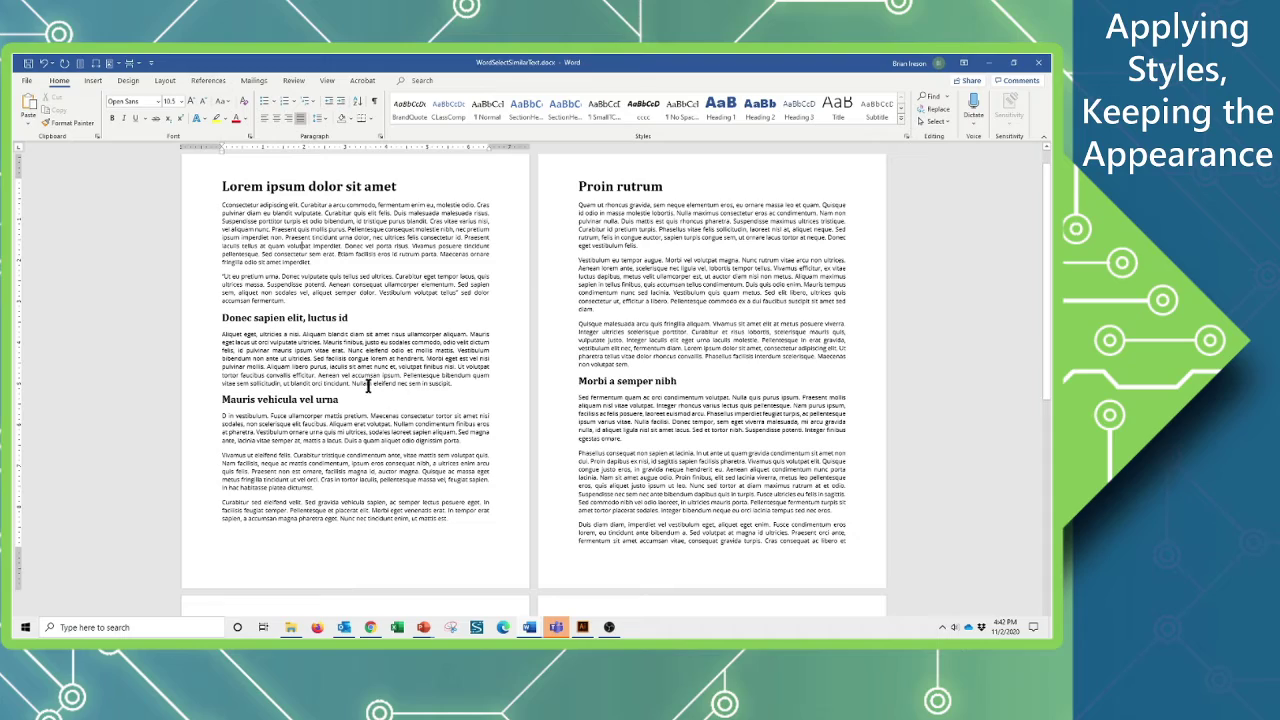
{"action": "scroll", "coordinate": [481, 373], "scroll_direction": "down", "scroll_amount": 1}
{"action": "scroll", "coordinate": [481, 373], "scroll_direction": "down", "scroll_amount": 10}
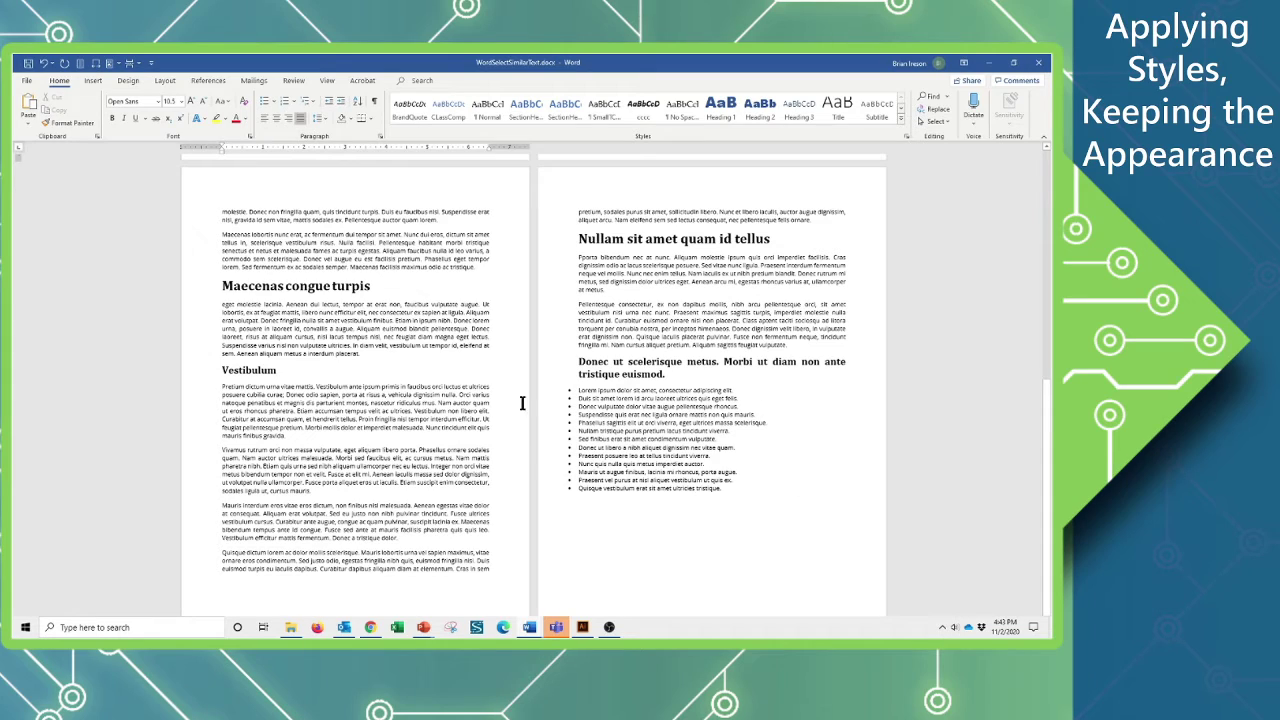
{"action": "scroll", "coordinate": [521, 403], "scroll_direction": "up", "scroll_amount": 10}
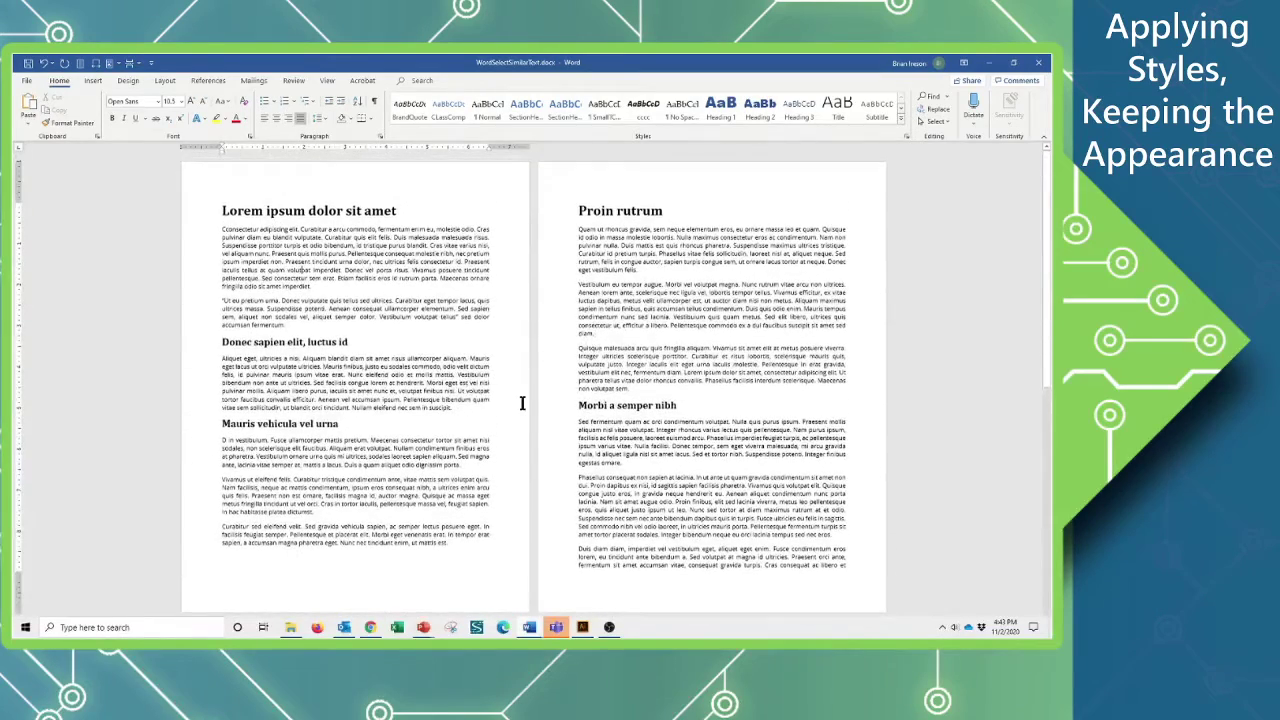
Select 'Lorem' in the first heading, then select all text with similar formatting
{"action": "left_click", "coordinate": [225, 210]}
{"action": "double_click", "coordinate": [225, 210]}
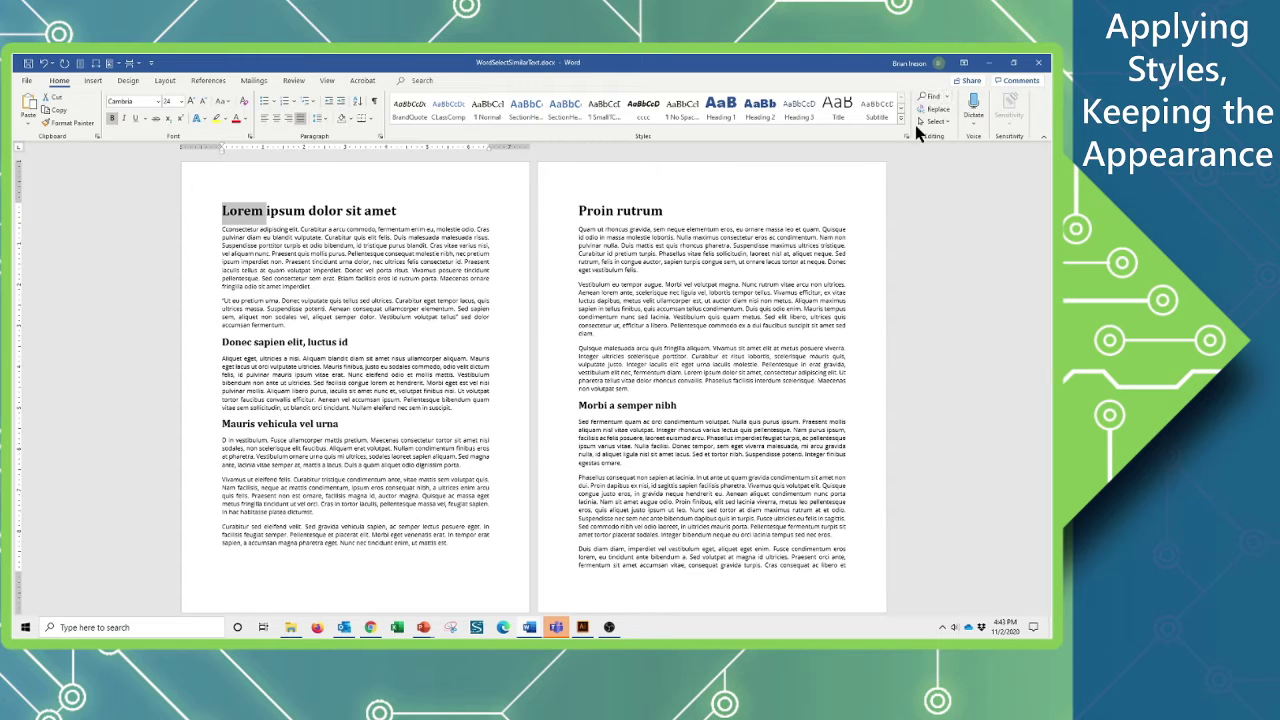
{"action": "left_click", "coordinate": [946, 122]}
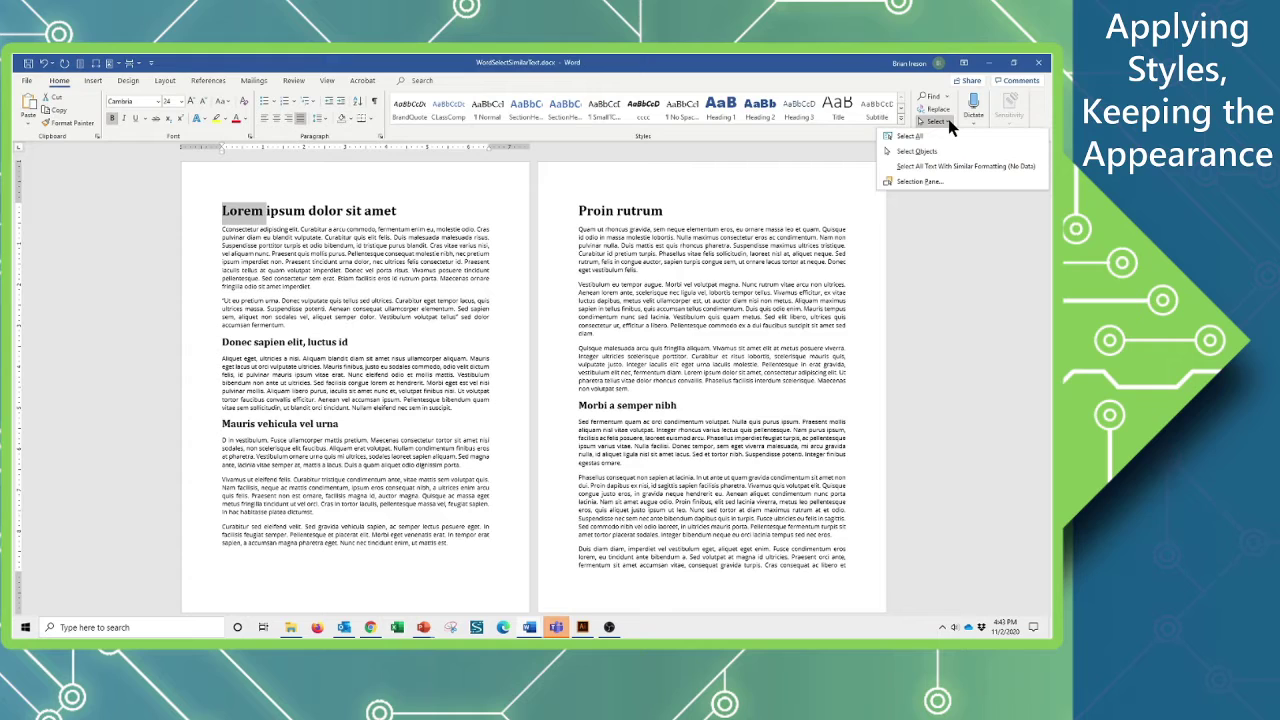
{"action": "left_click", "coordinate": [952, 169]}
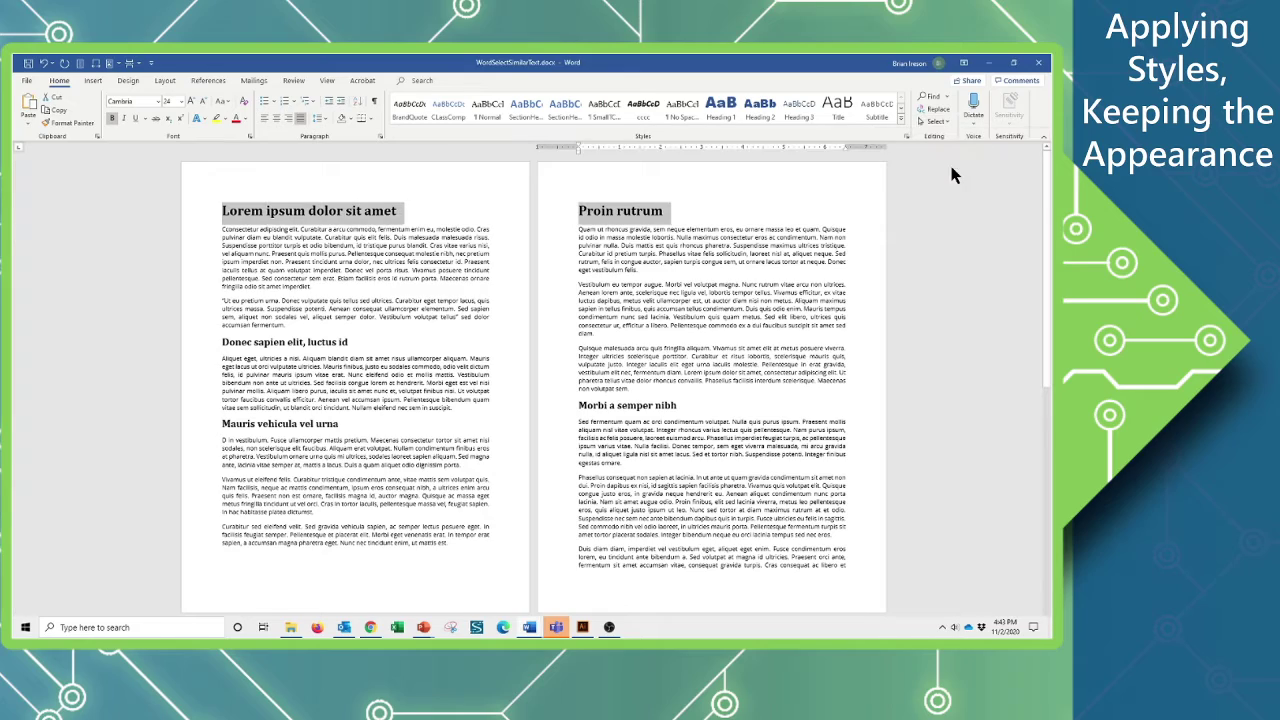
{"action": "scroll", "coordinate": [612, 366], "scroll_direction": "down", "scroll_amount": 4}
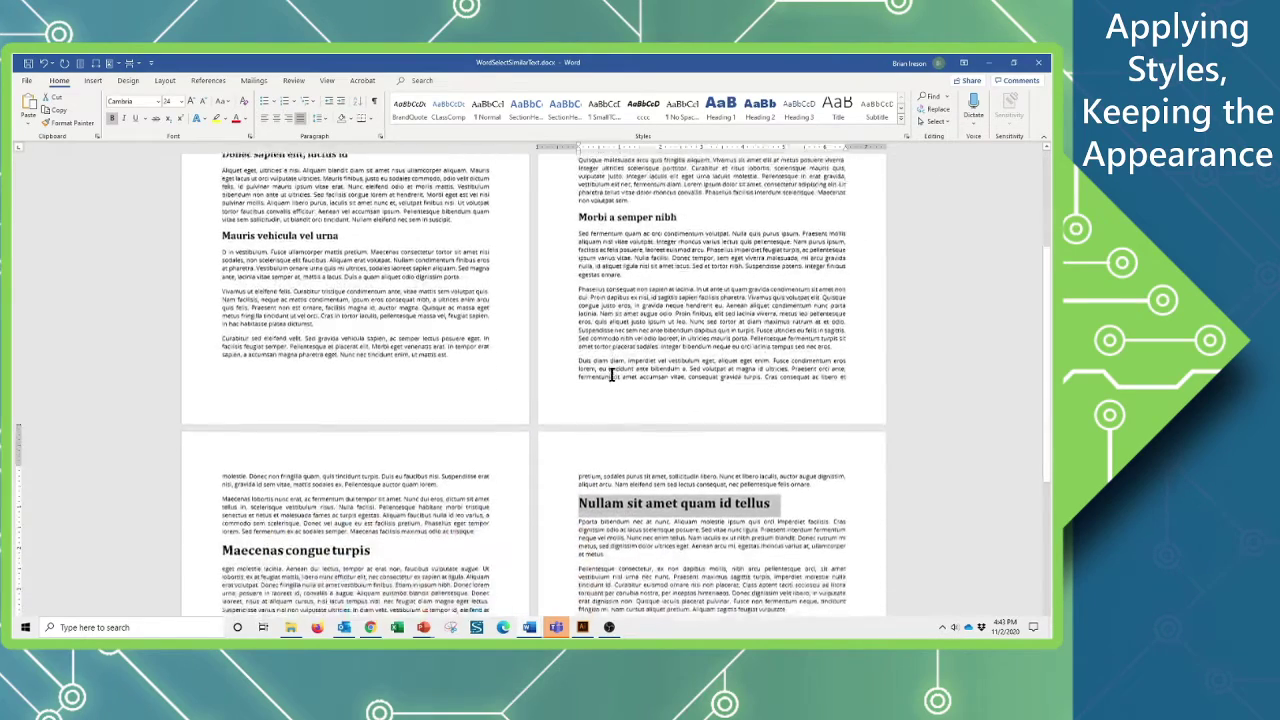
{"action": "scroll", "coordinate": [612, 374], "scroll_direction": "down", "scroll_amount": 2}
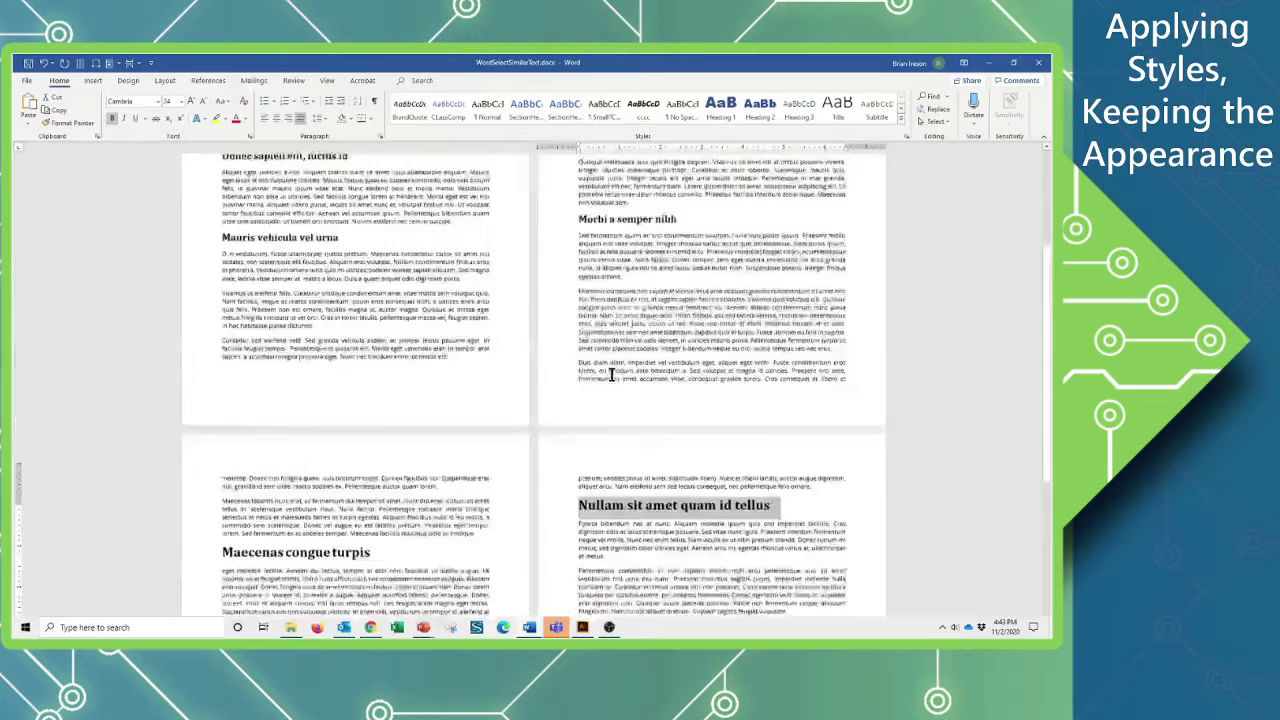
{"action": "scroll", "coordinate": [612, 374], "scroll_direction": "up", "scroll_amount": 4}
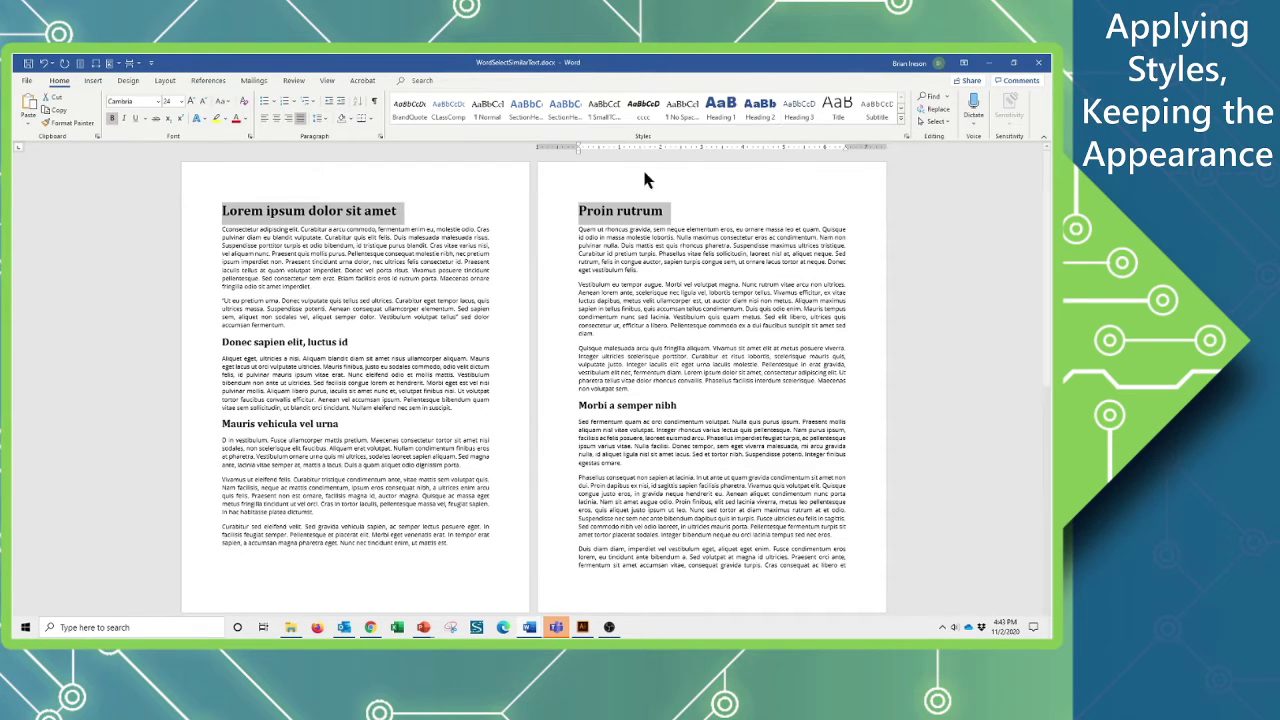
Inspect the Heading 1 style's Modify settings, then cancel without changes
{"action": "scroll", "coordinate": [722, 108], "scroll_direction": "down", "scroll_amount": 5}
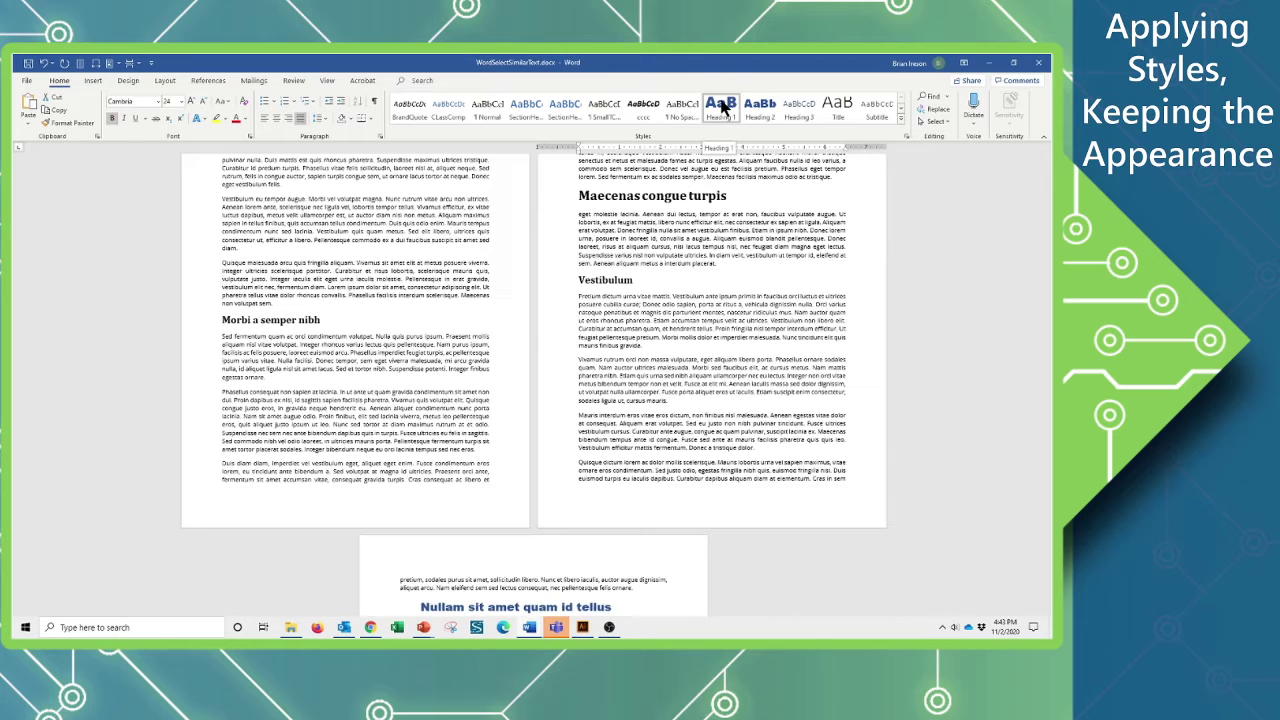
{"action": "right_click", "coordinate": [722, 108]}
{"action": "left_click", "coordinate": [722, 155]}
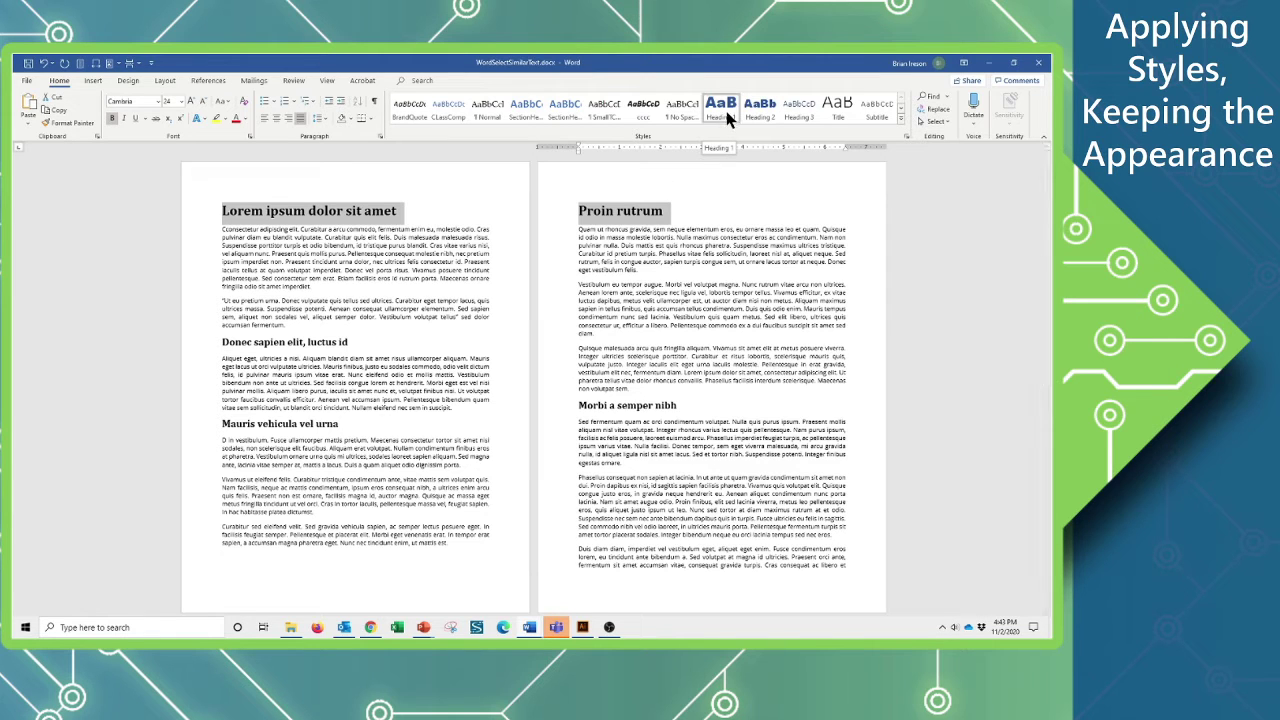
{"action": "right_click", "coordinate": [724, 108]}
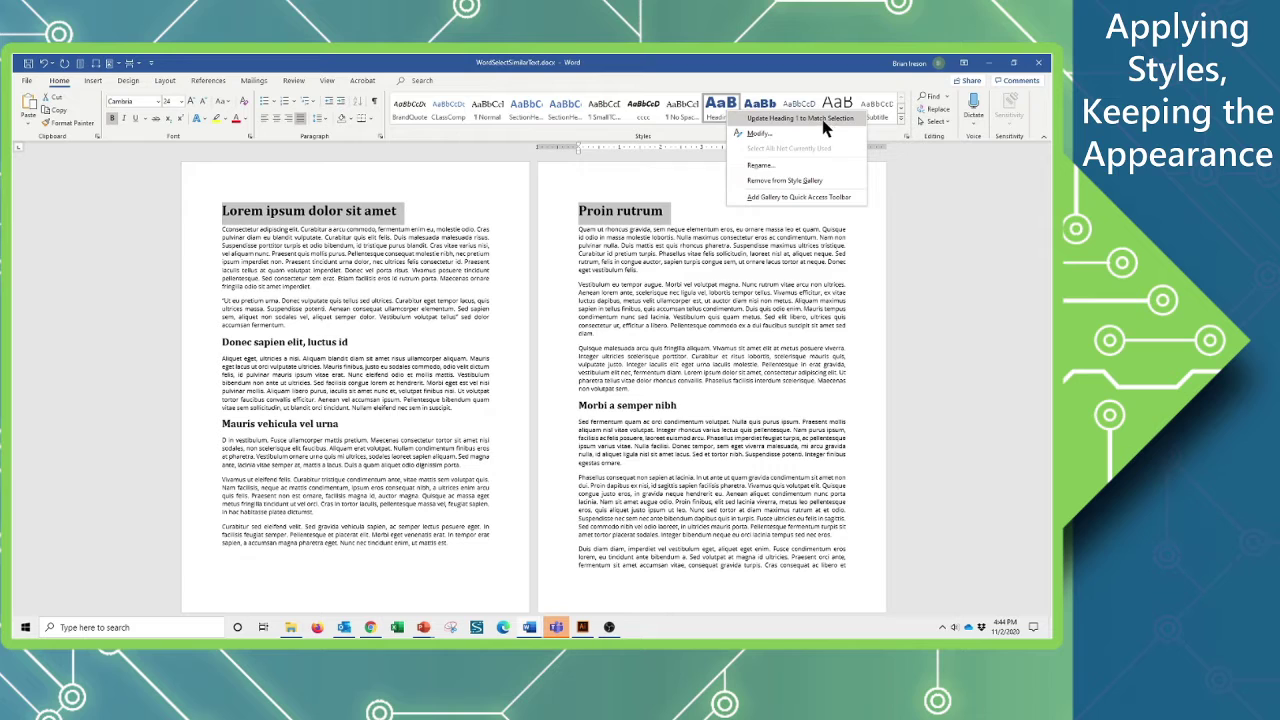
{"action": "left_click", "coordinate": [758, 134]}
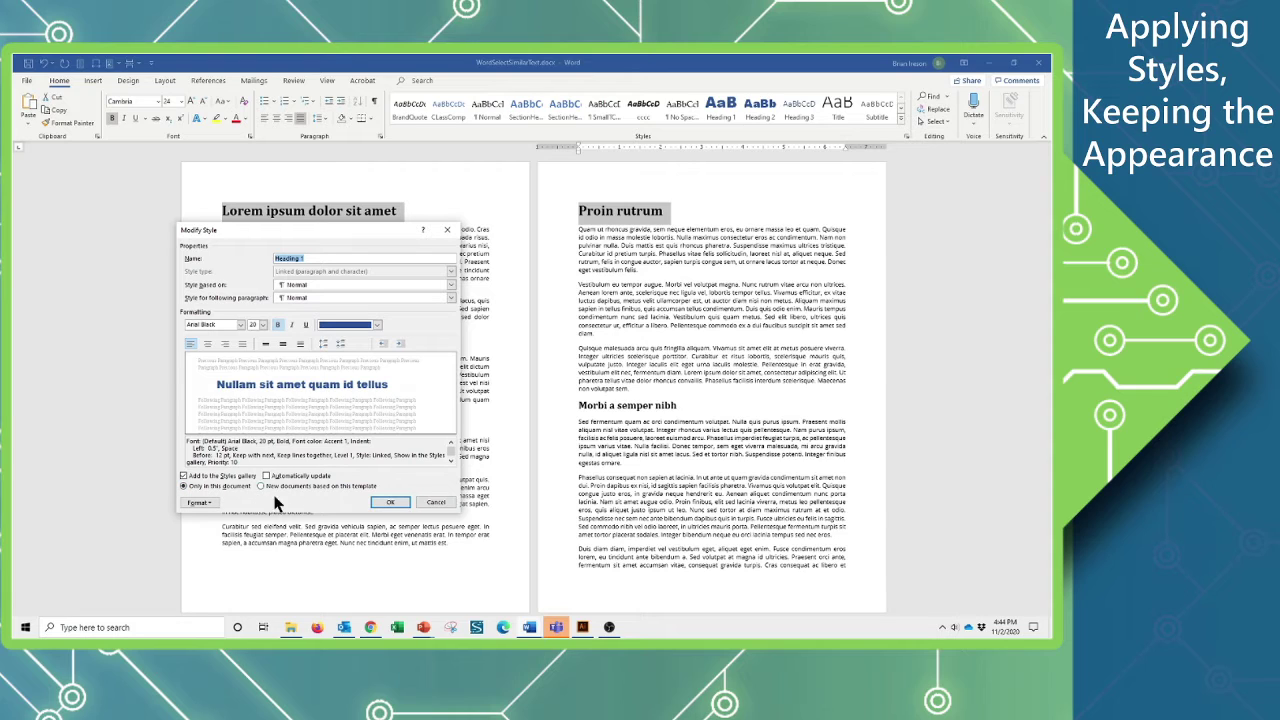
{"action": "left_click", "coordinate": [390, 503]}
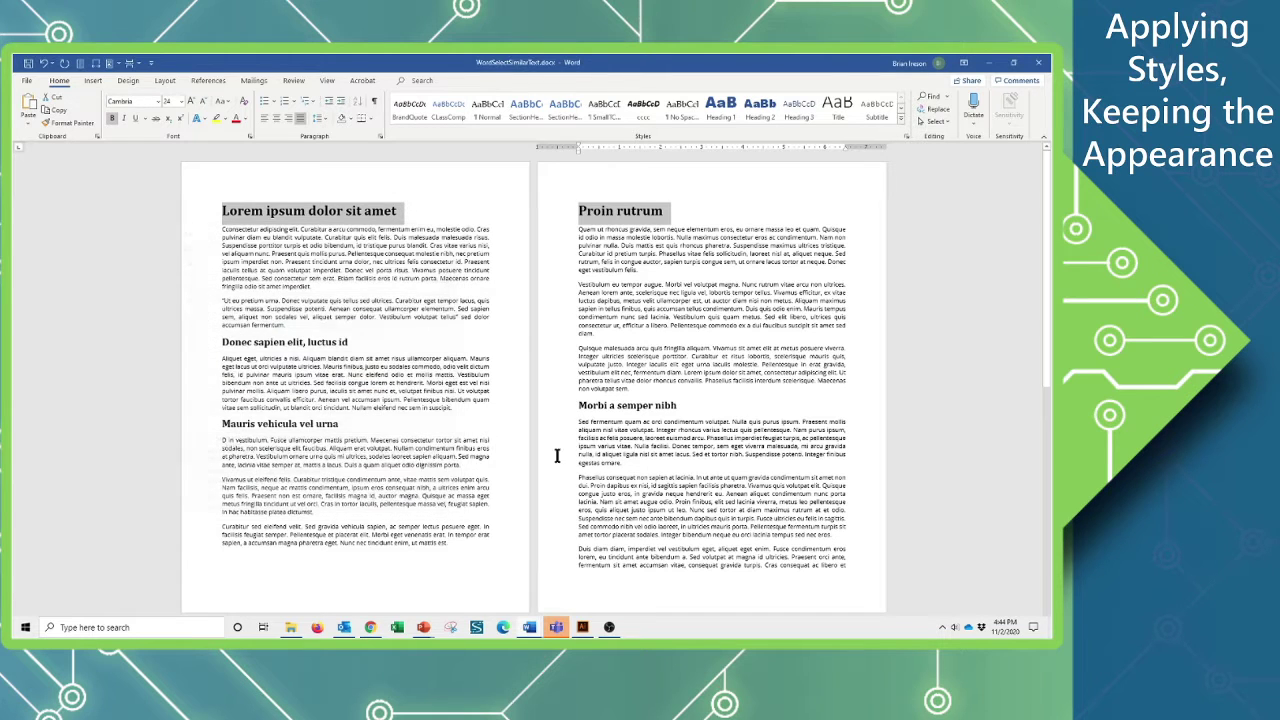
Update Heading 1 to match the selected headings' formatting
{"action": "right_click", "coordinate": [720, 110]}
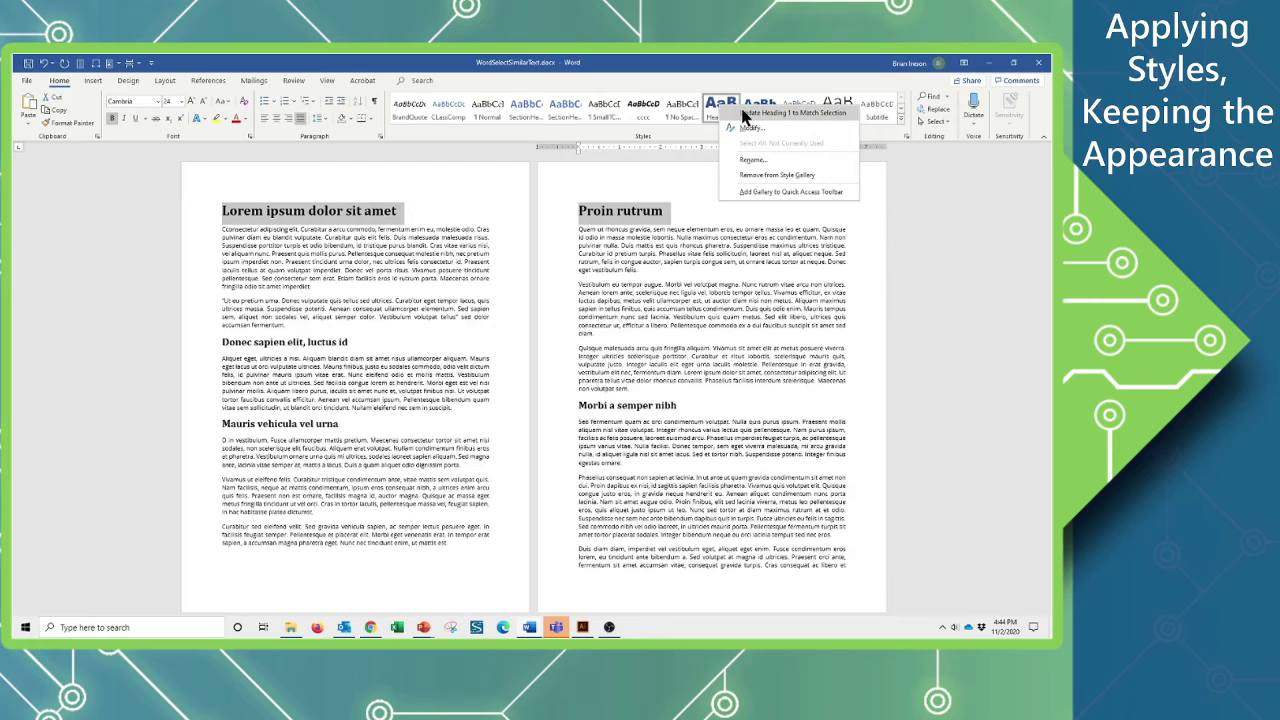
{"action": "left_click", "coordinate": [752, 113]}
{"action": "scroll", "coordinate": [751, 330], "scroll_direction": "down", "scroll_amount": 2}
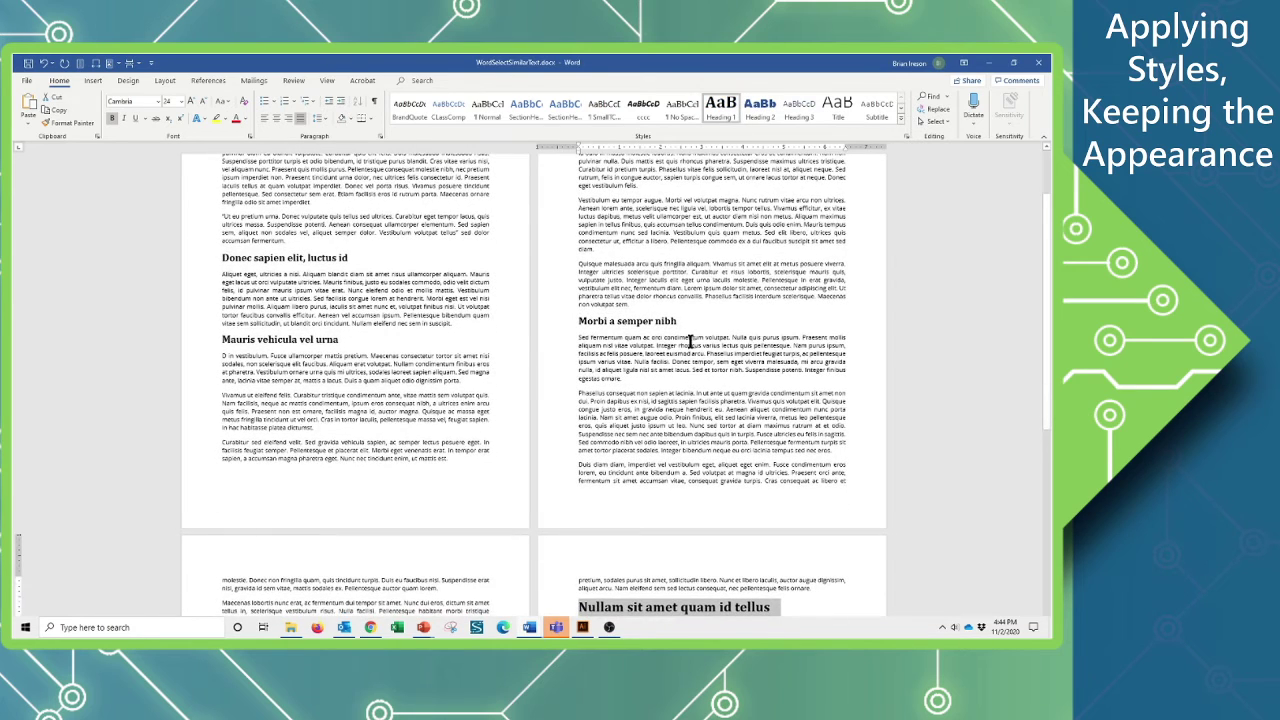
Show the Navigation Pane's Headings list: Lorem ipsum dolor sit amet, Proin rutrum, Nullam sit amet quam id tellus
{"action": "scroll", "coordinate": [664, 417], "scroll_direction": "up", "scroll_amount": 2}
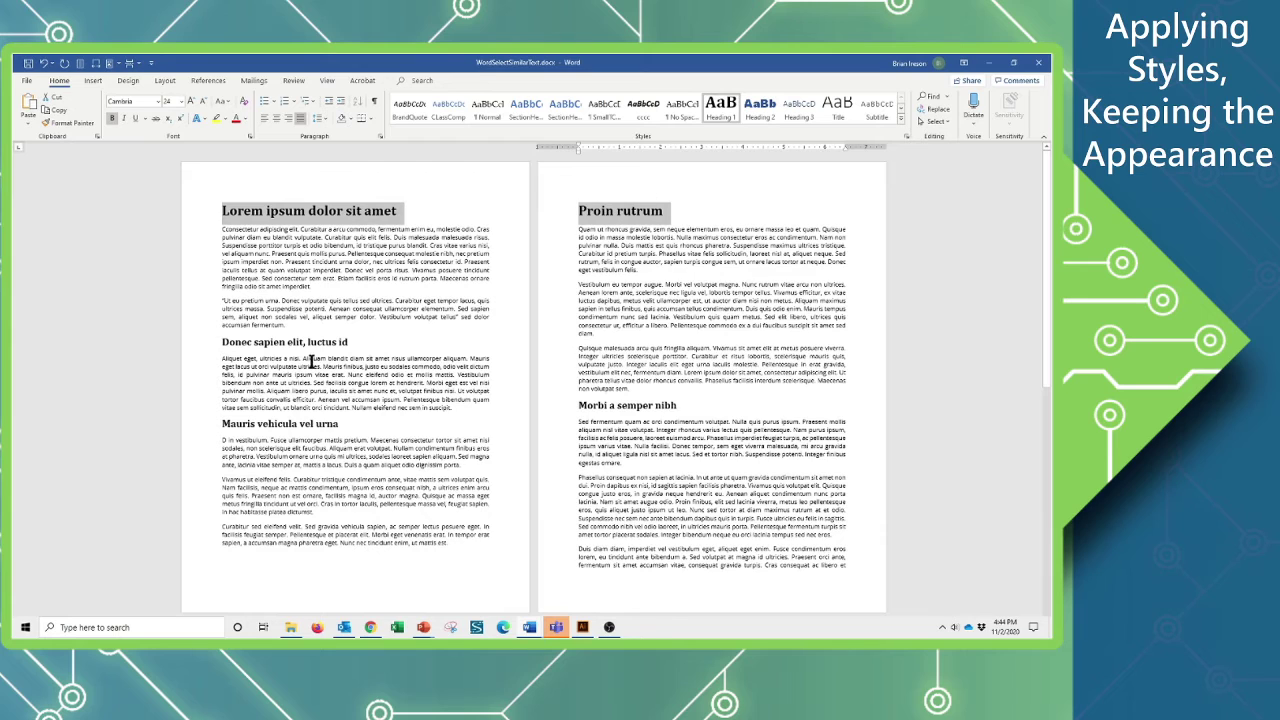
{"action": "left_click", "coordinate": [160, 353]}
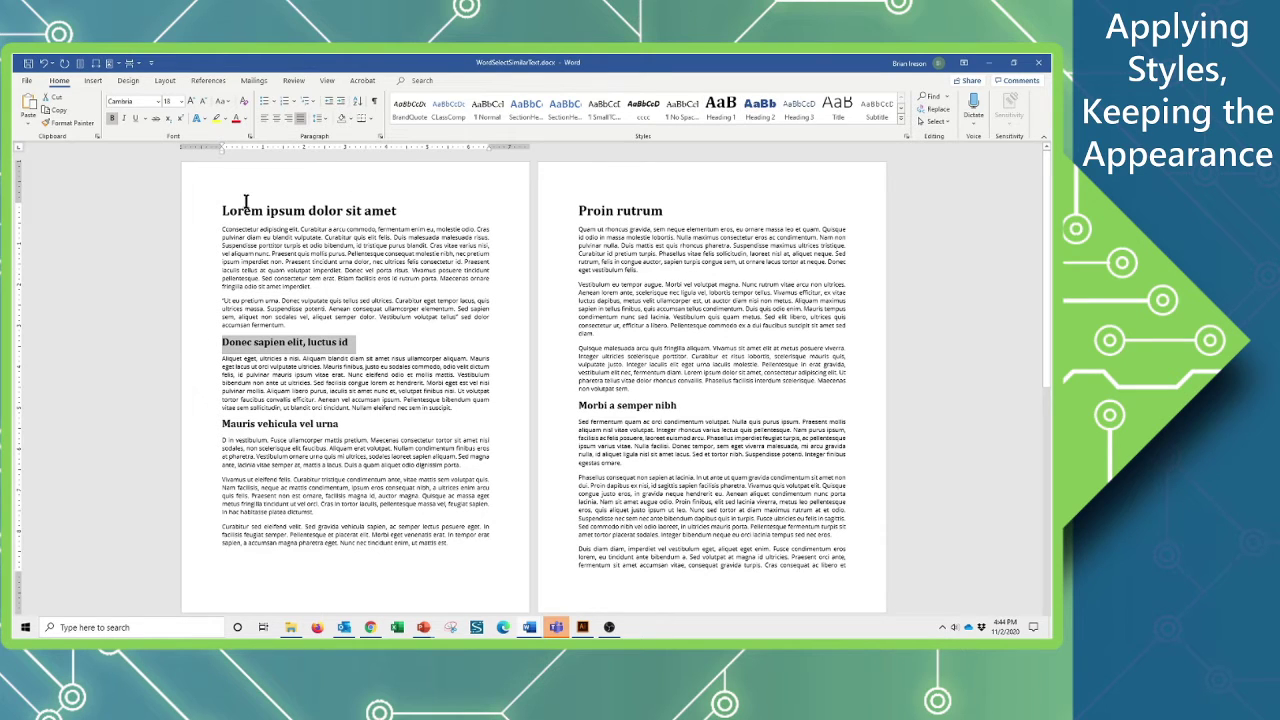
{"action": "left_click", "coordinate": [327, 81]}
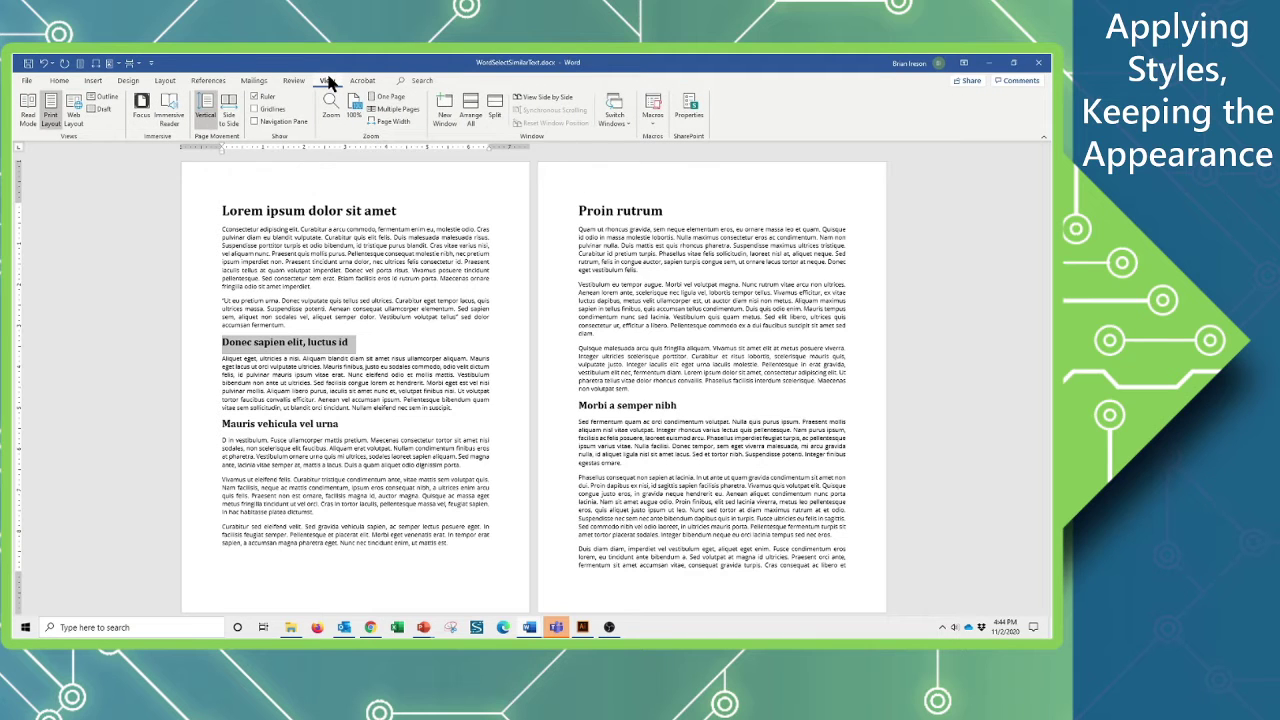
{"action": "left_click", "coordinate": [256, 121]}
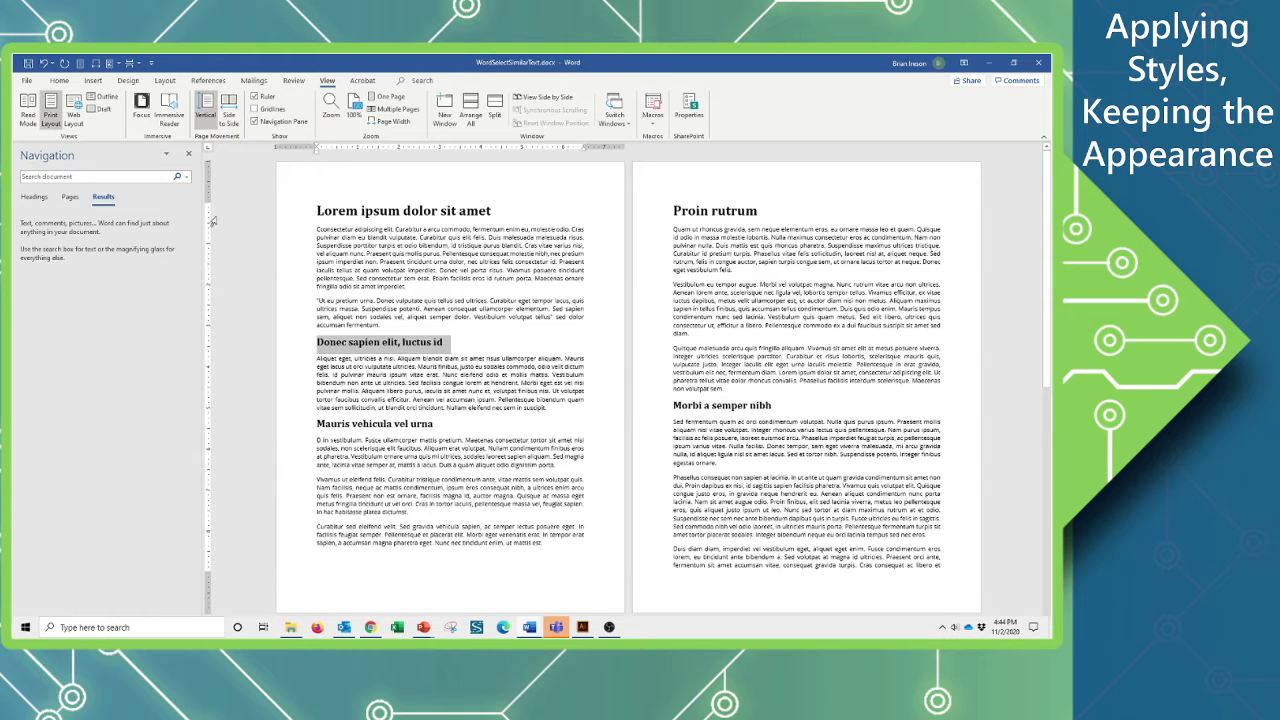
{"action": "left_click", "coordinate": [38, 198]}
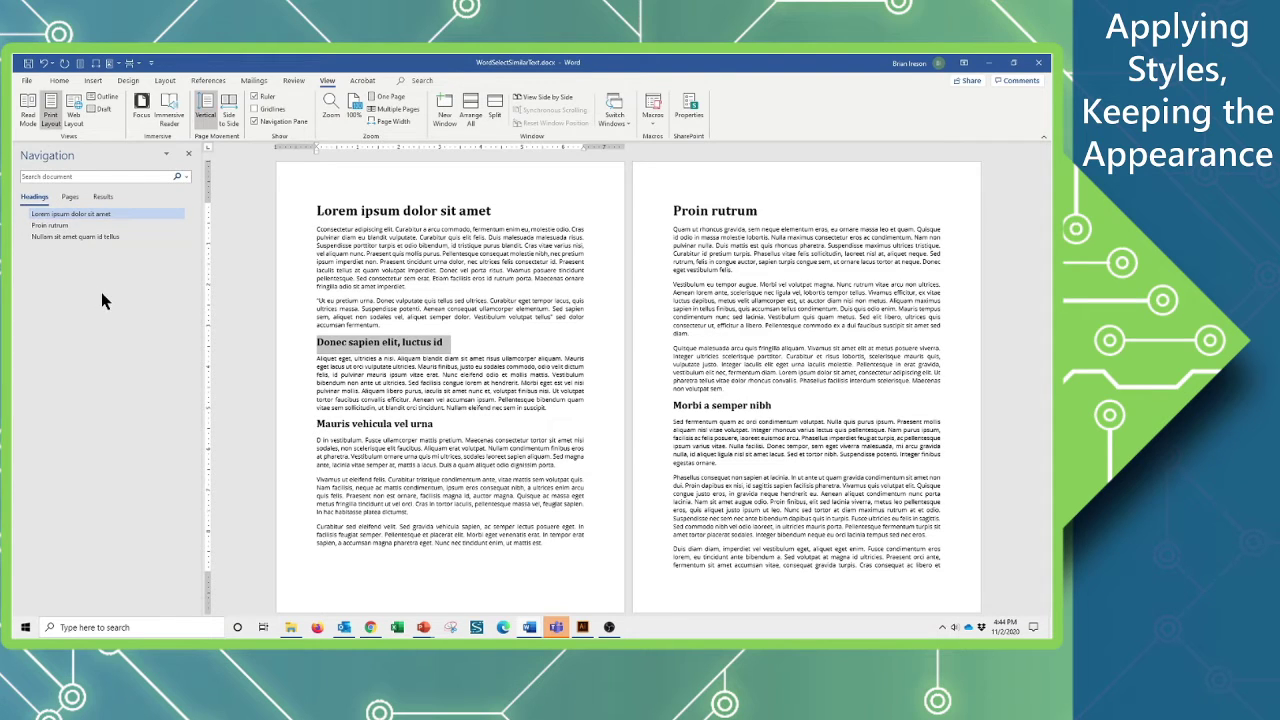
Select all subheadings formatted like 'Donec sapien elit' and update Heading 2 to match them
{"action": "left_click", "coordinate": [367, 341]}
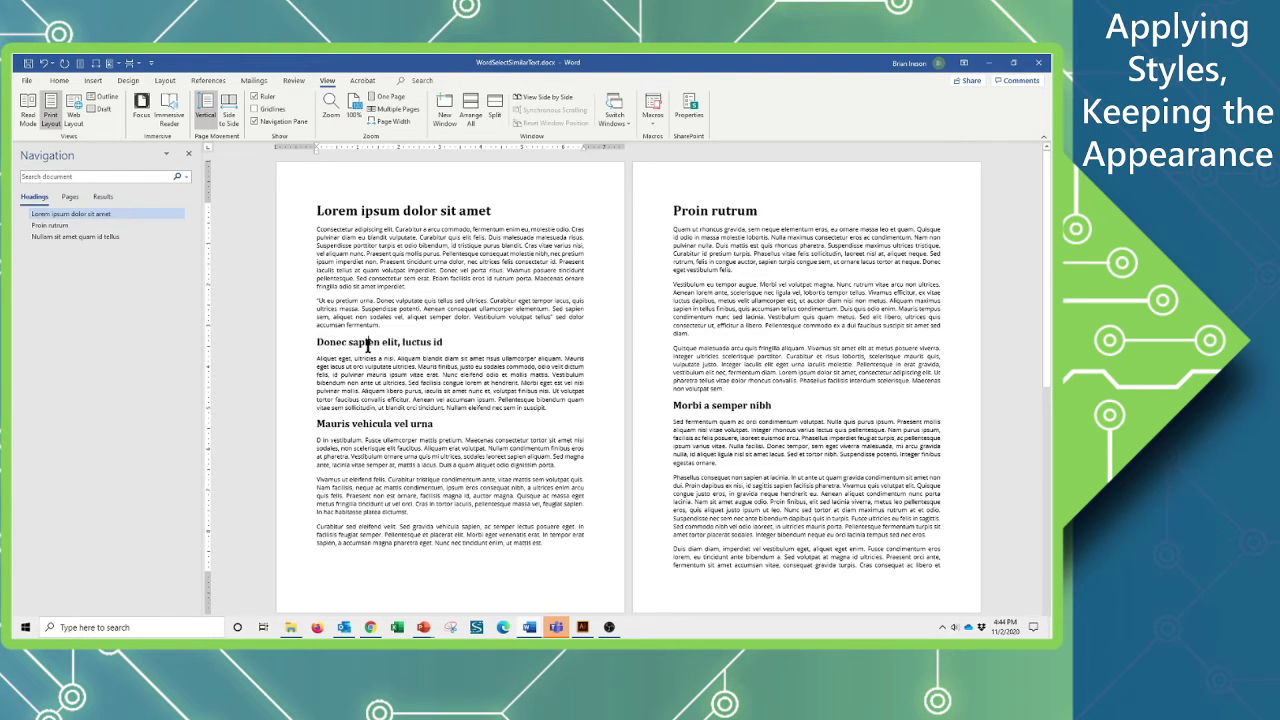
{"action": "left_click_drag", "start_coordinate": [330, 342], "coordinate": [398, 344]}
{"action": "left_click", "coordinate": [59, 81]}
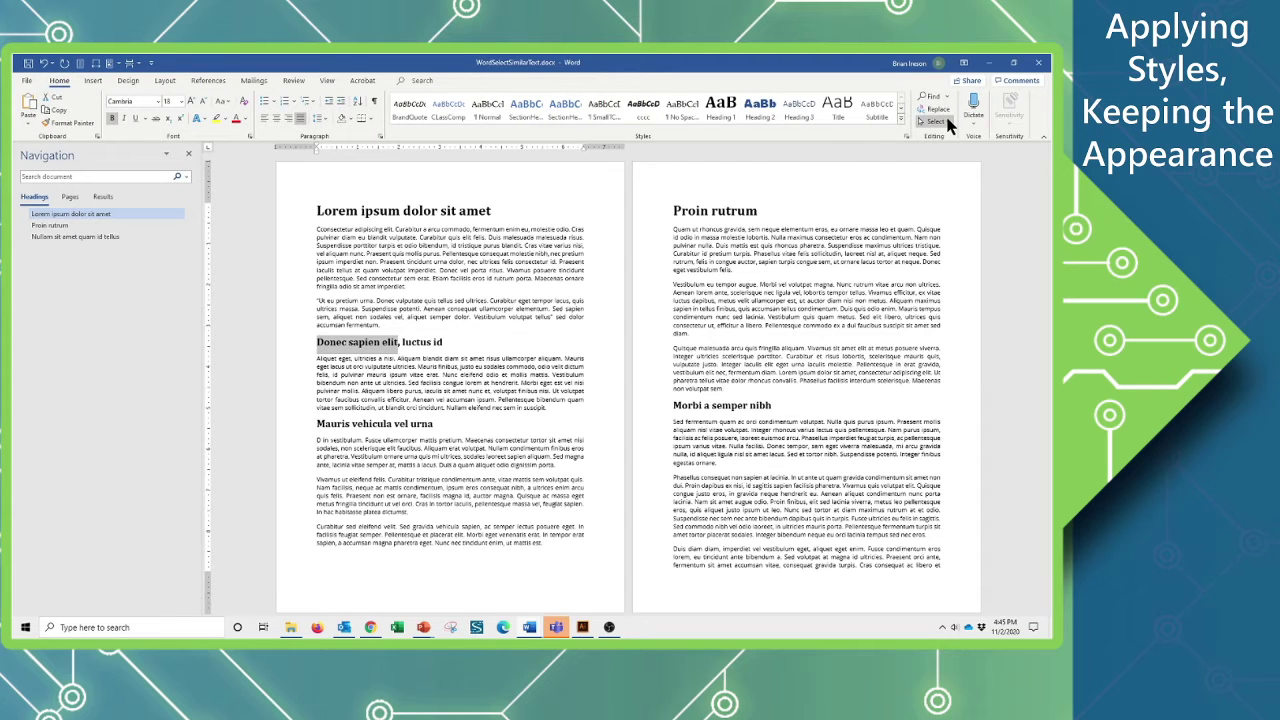
{"action": "left_click", "coordinate": [950, 122]}
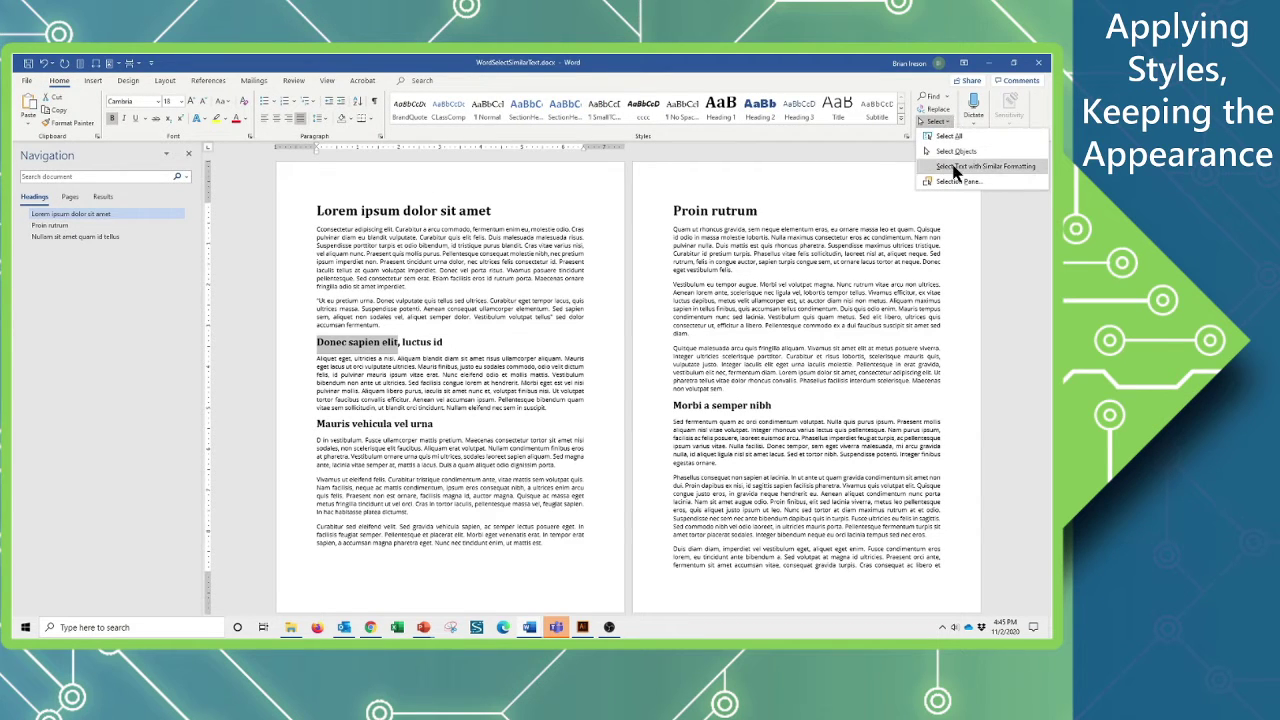
{"action": "left_click", "coordinate": [954, 167]}
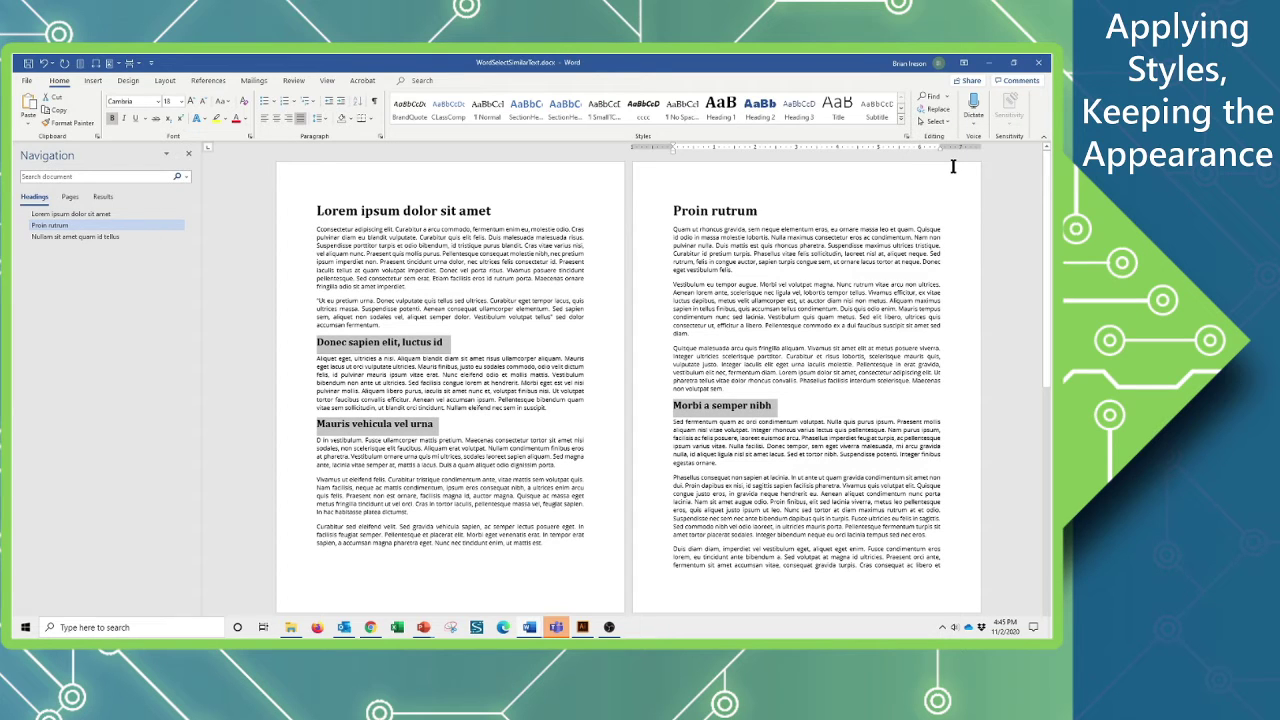
{"action": "right_click", "coordinate": [759, 108]}
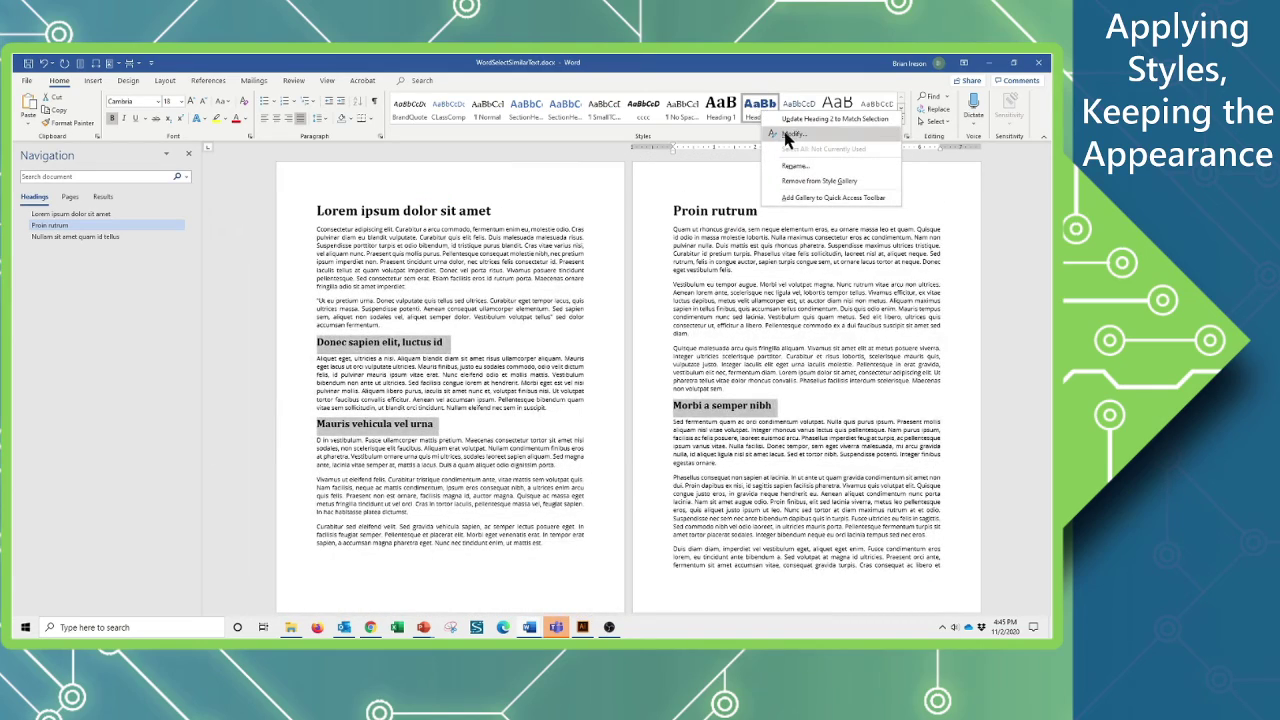
{"action": "left_click", "coordinate": [795, 121]}
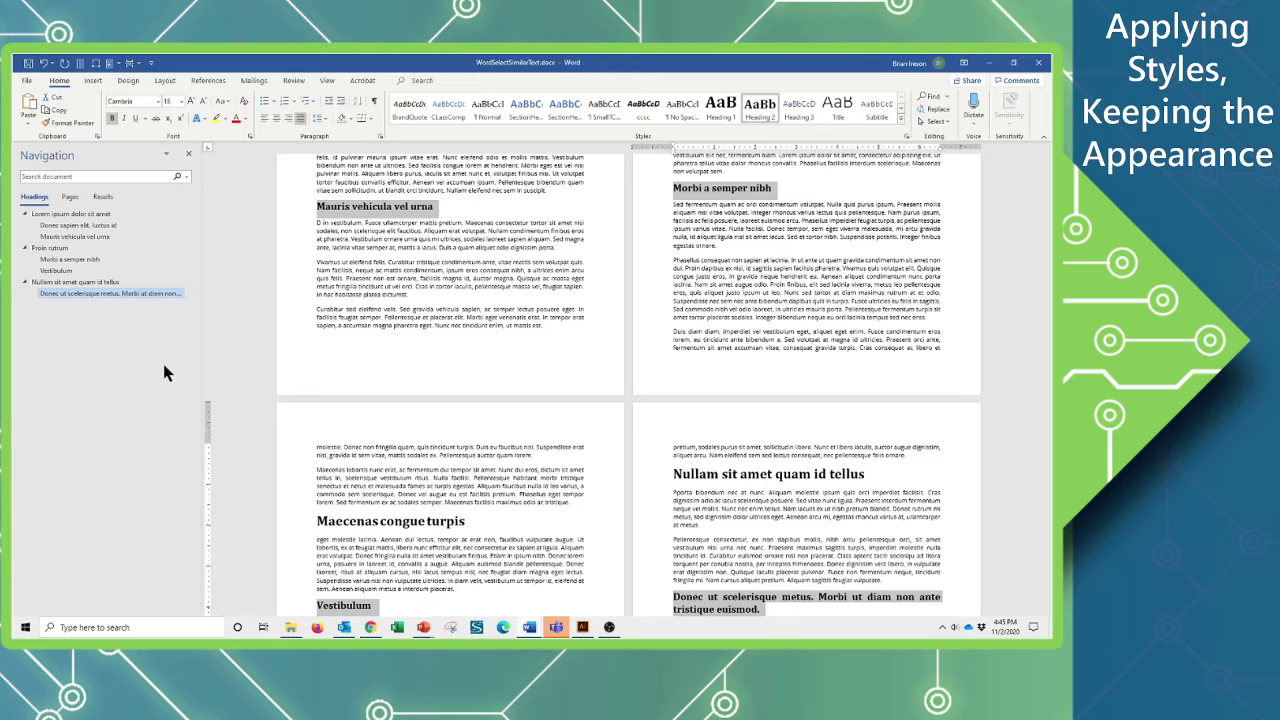
{"action": "left_click", "coordinate": [60, 216]}
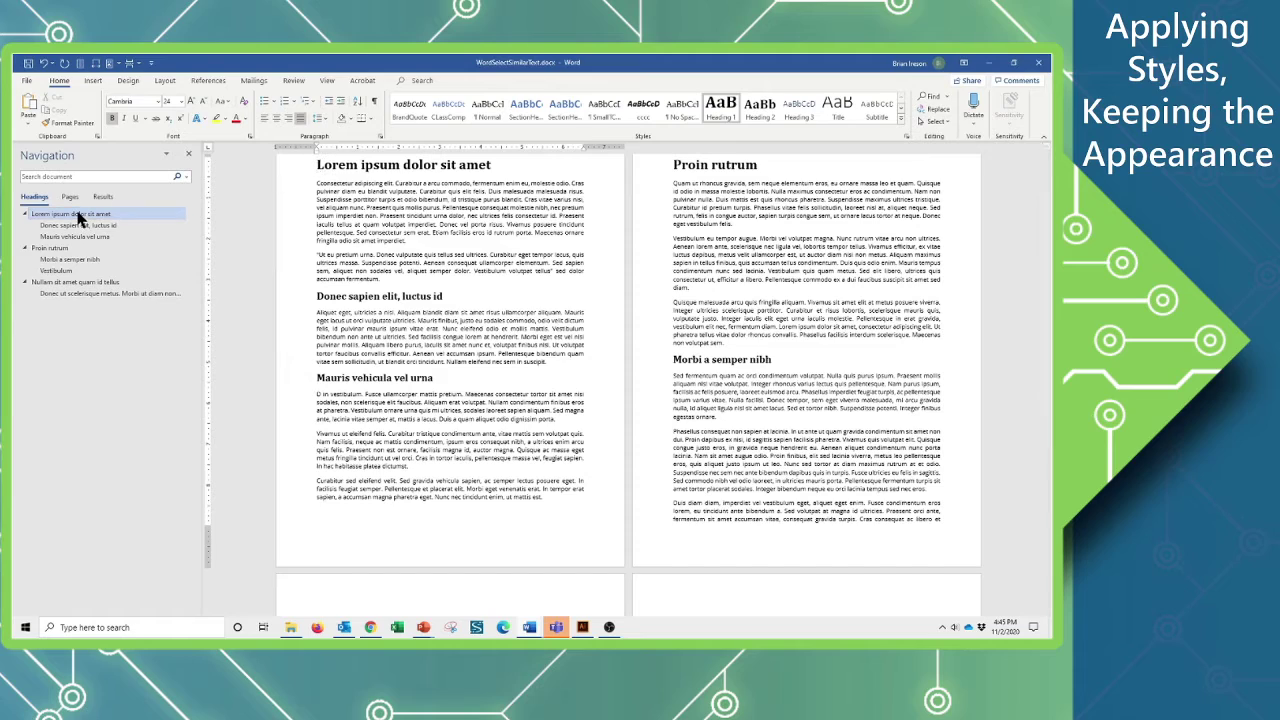
{"action": "left_click", "coordinate": [74, 282]}
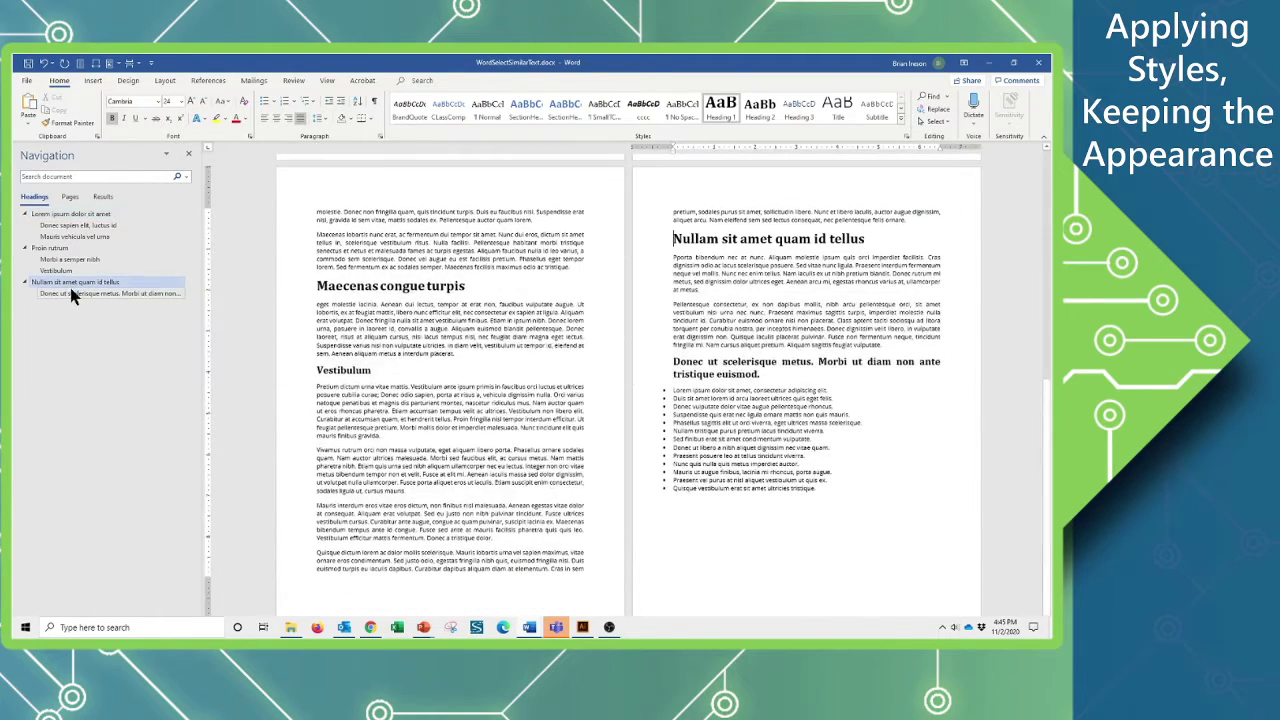
{"action": "left_click", "coordinate": [57, 248]}
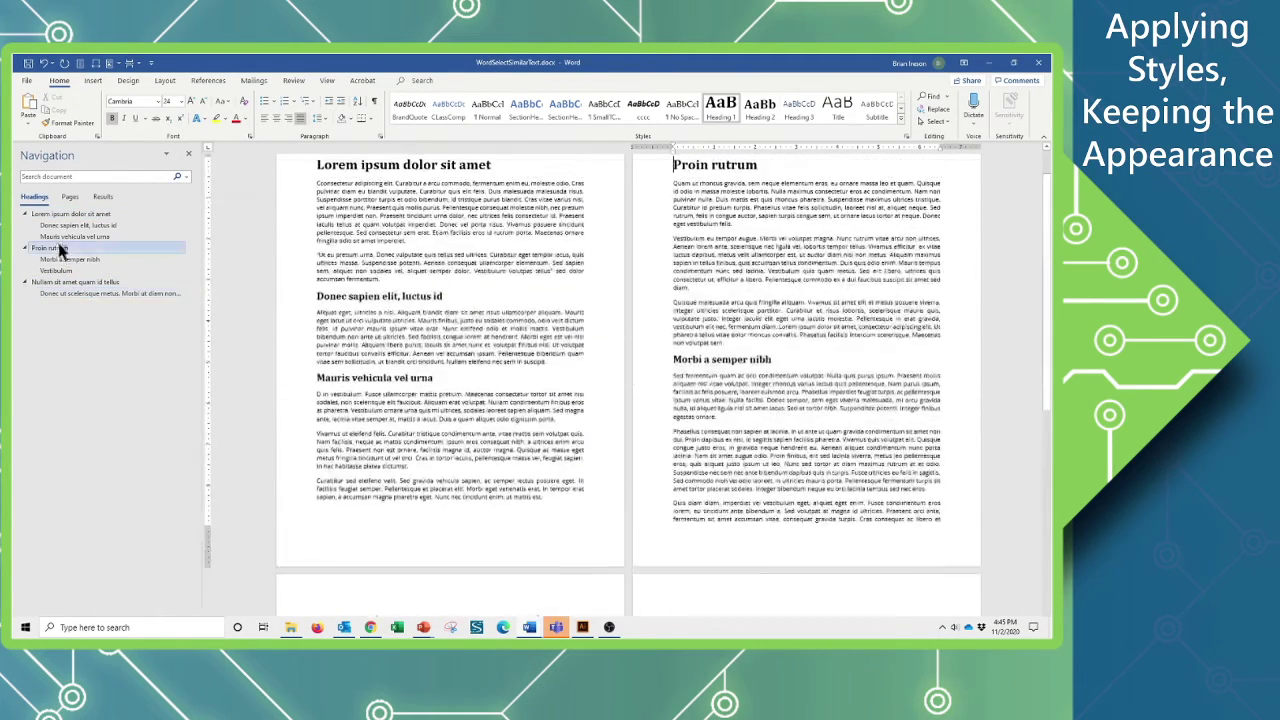
{"action": "left_click", "coordinate": [63, 225]}
{"action": "left_click", "coordinate": [62, 215]}
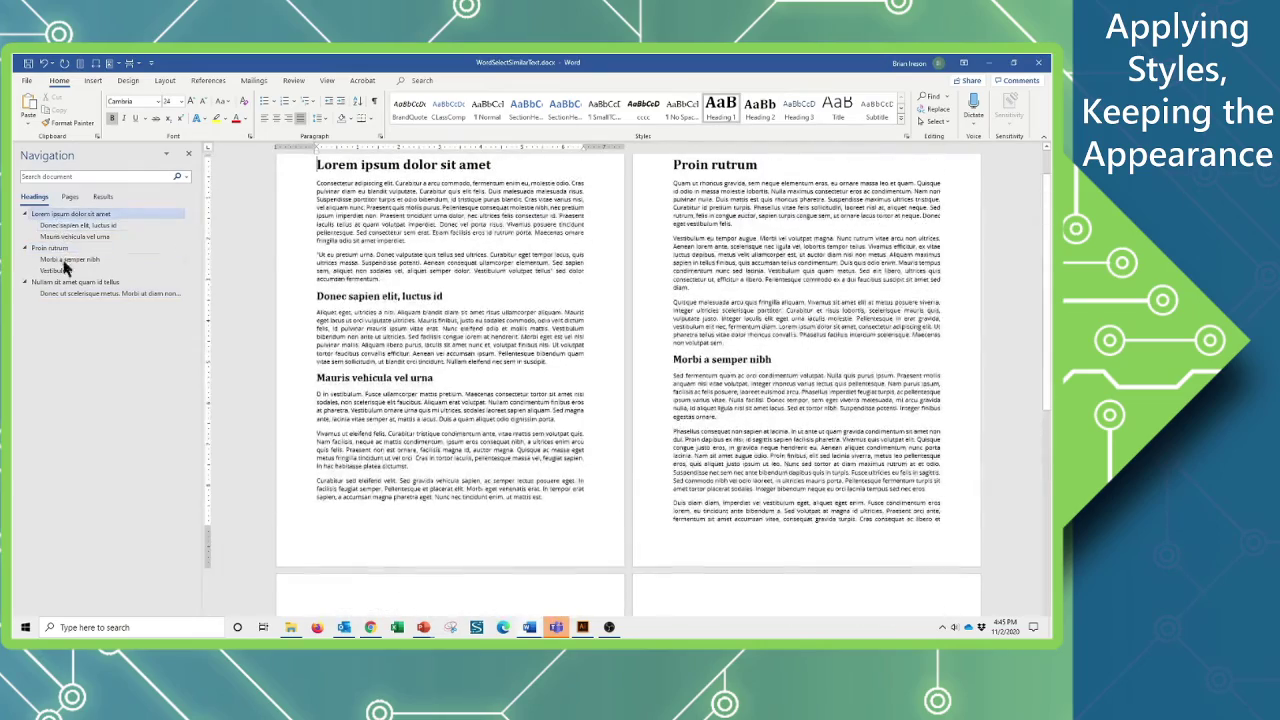
{"action": "left_click", "coordinate": [60, 270]}
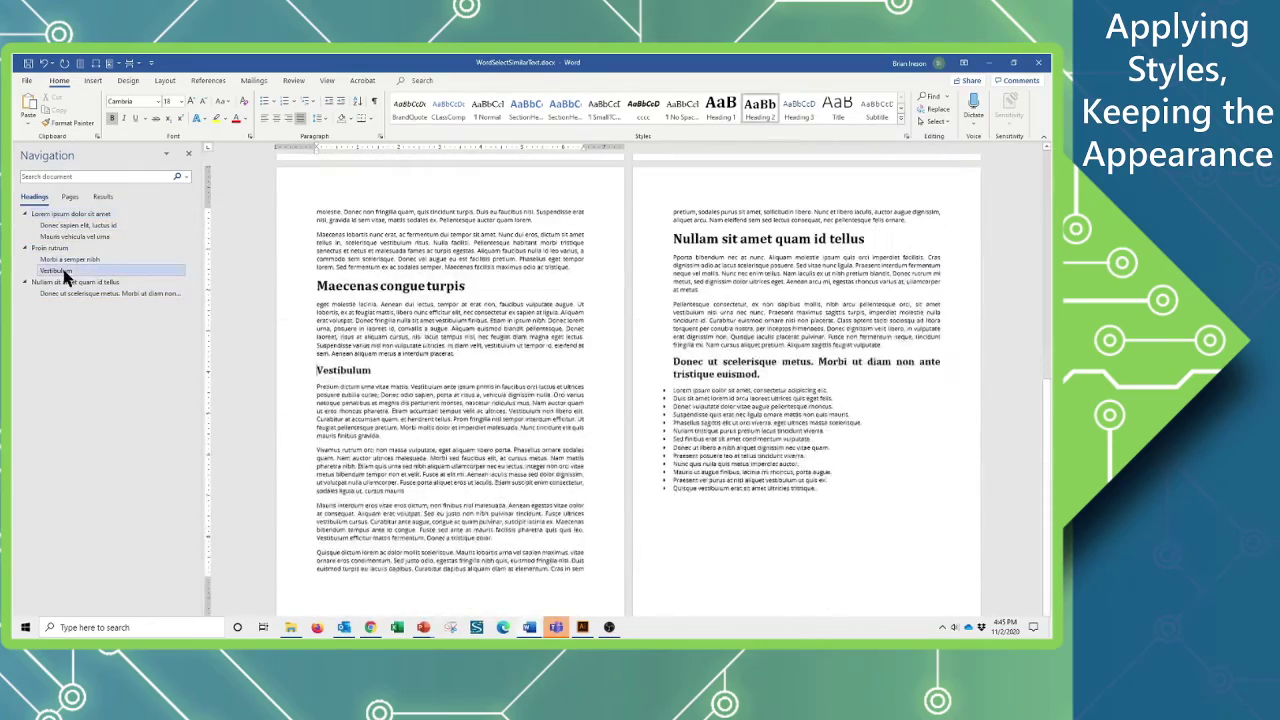
{"action": "left_click", "coordinate": [58, 214]}
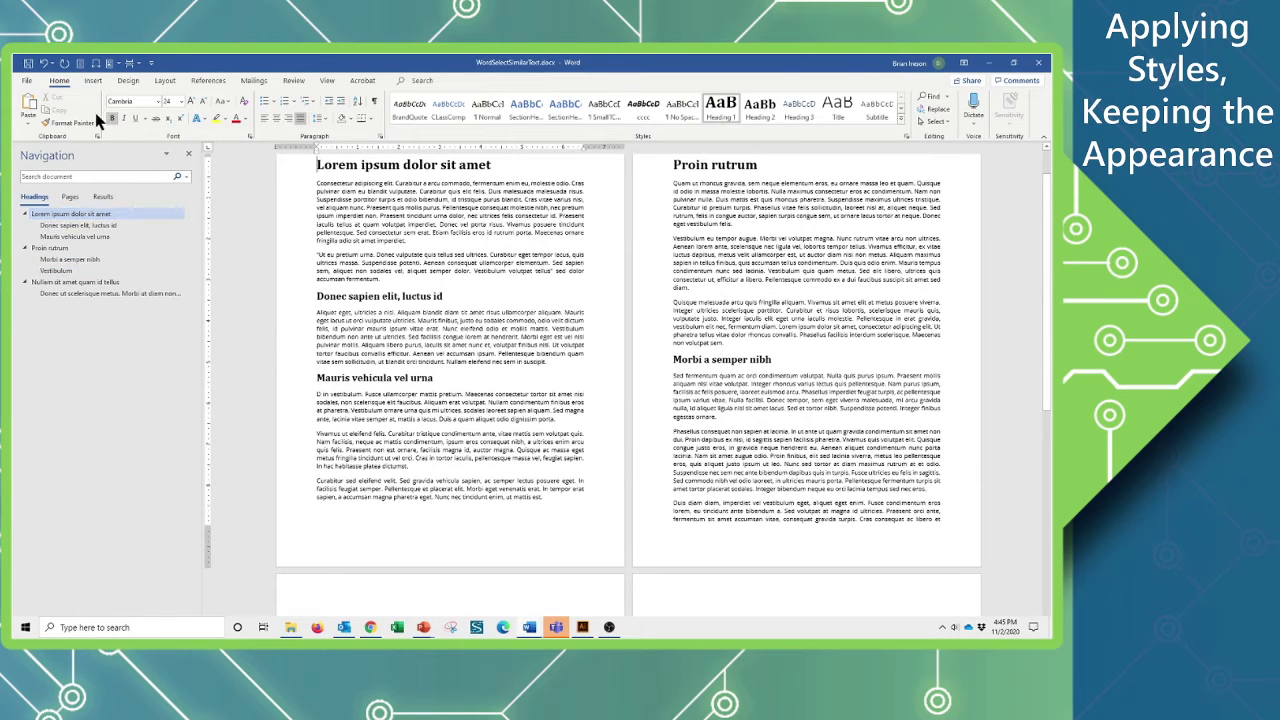
Add a blank first page holding an Automatic Table 2 table of contents
{"action": "left_click", "coordinate": [91, 81]}
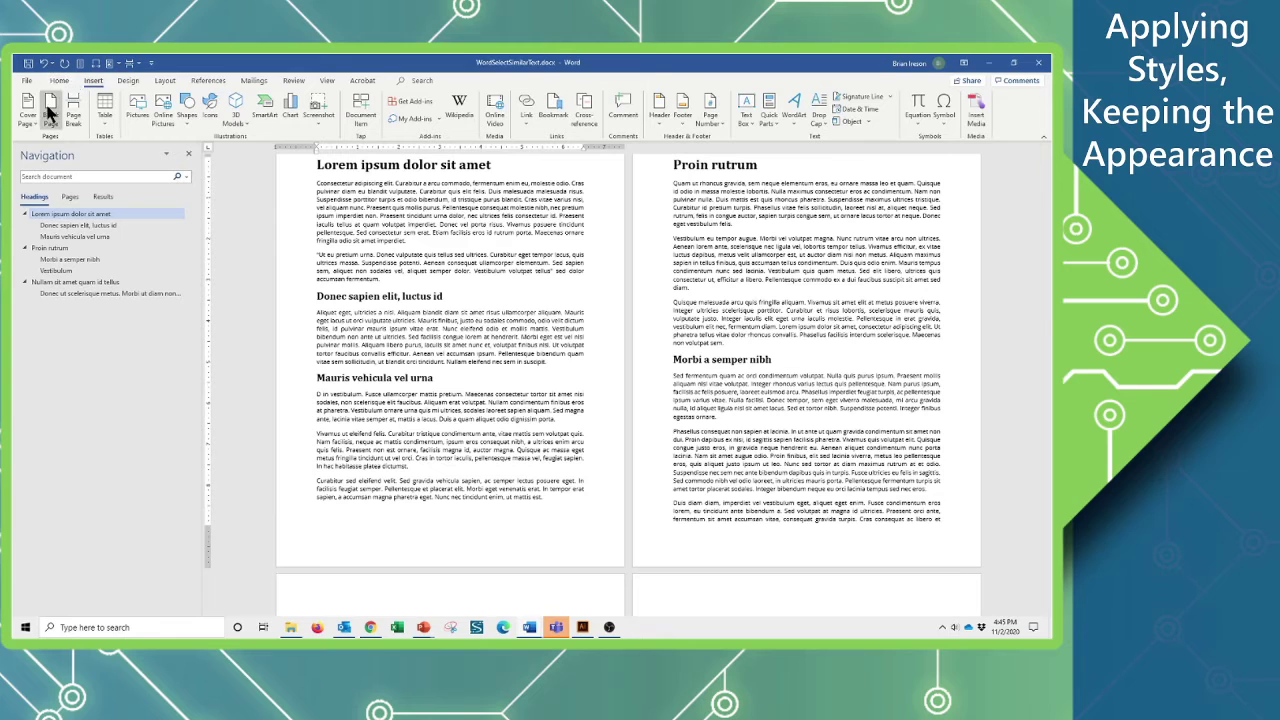
{"action": "left_click", "coordinate": [50, 110]}
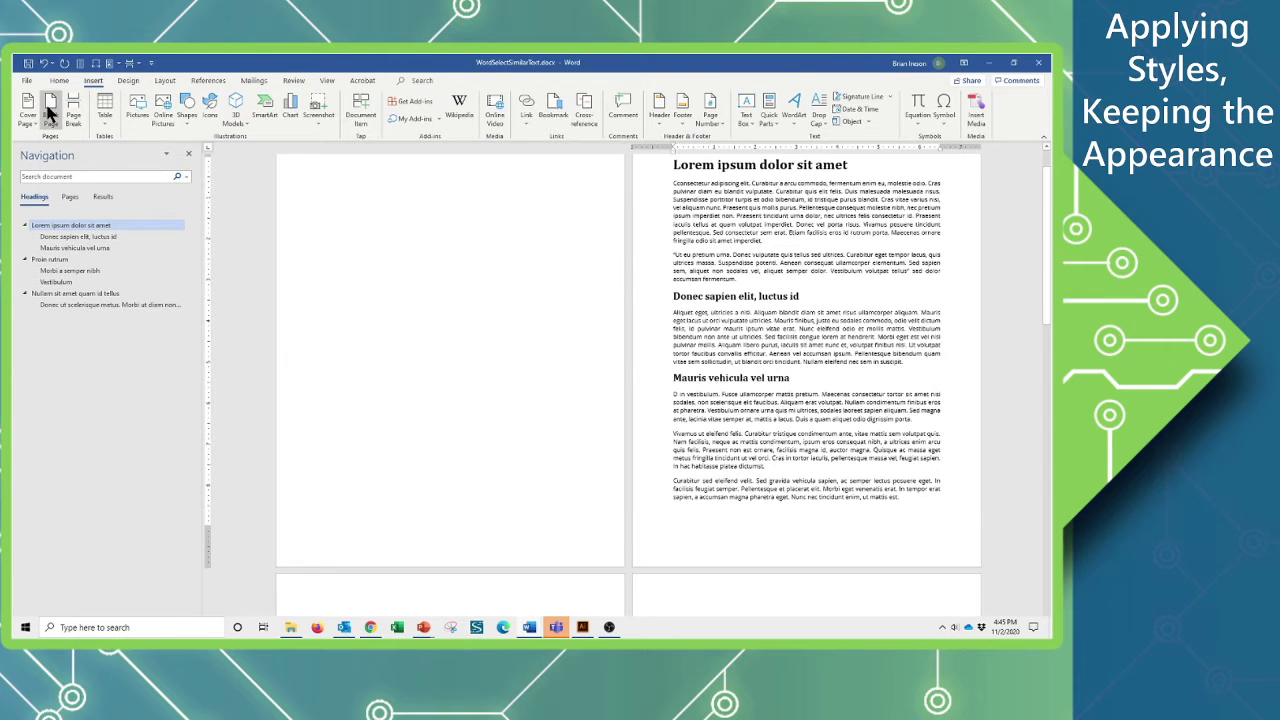
{"action": "left_click", "coordinate": [316, 181]}
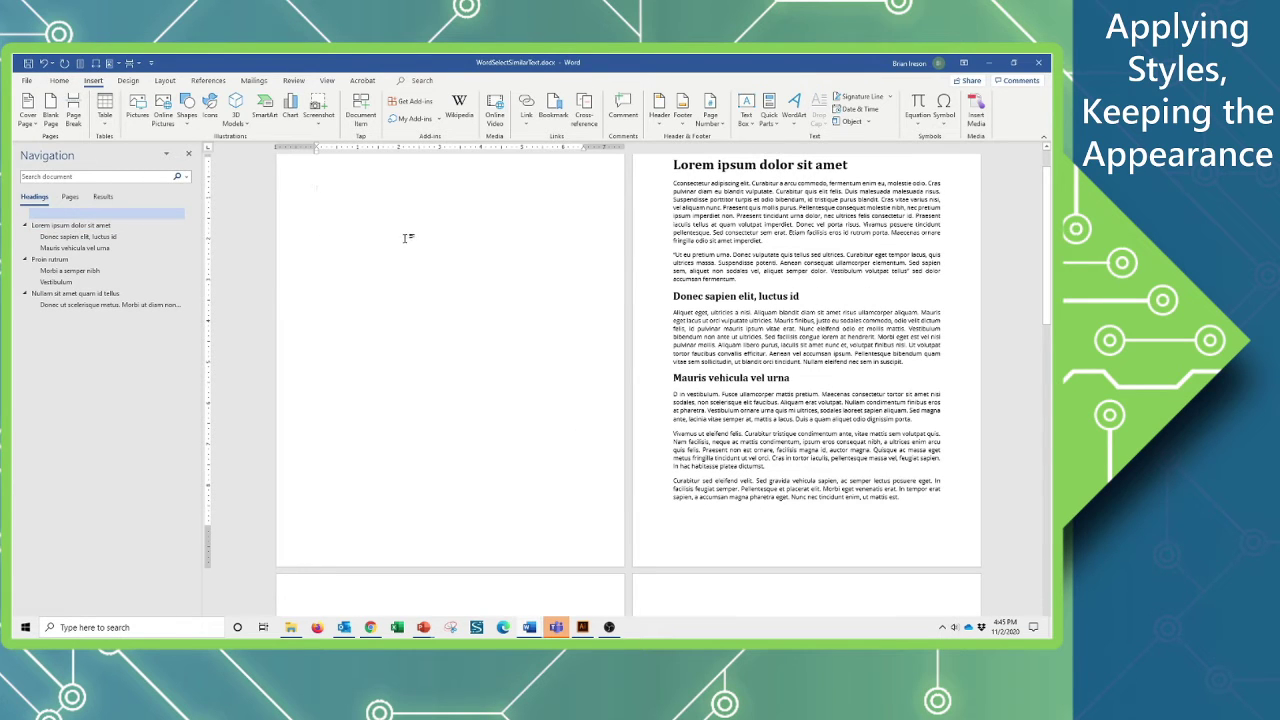
{"action": "left_click", "coordinate": [211, 86]}
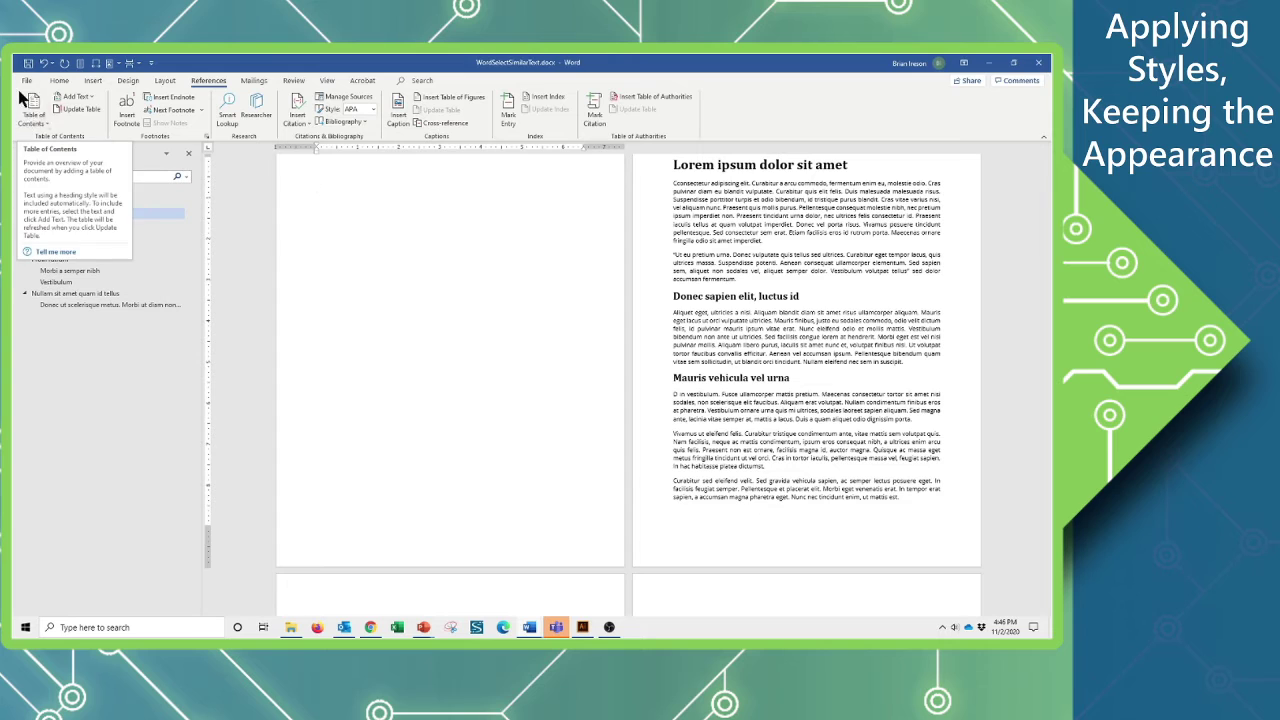
{"action": "left_click", "coordinate": [46, 120]}
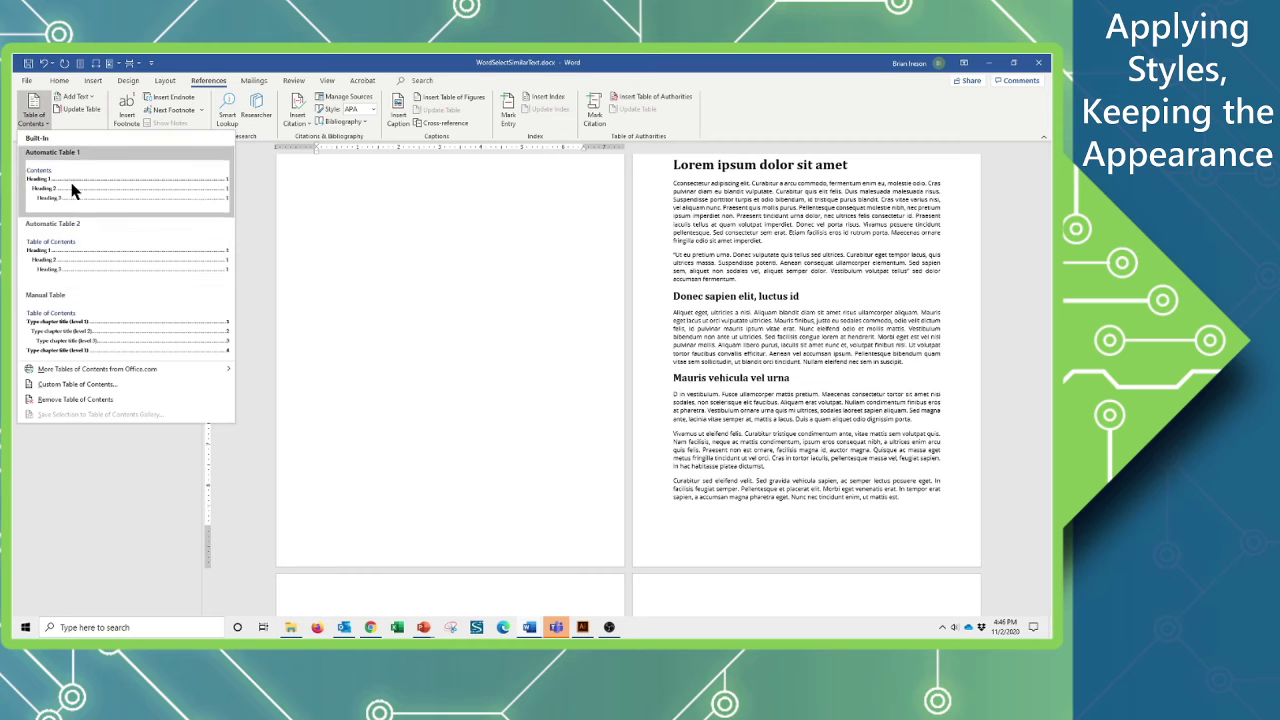
{"action": "left_click", "coordinate": [44, 262]}
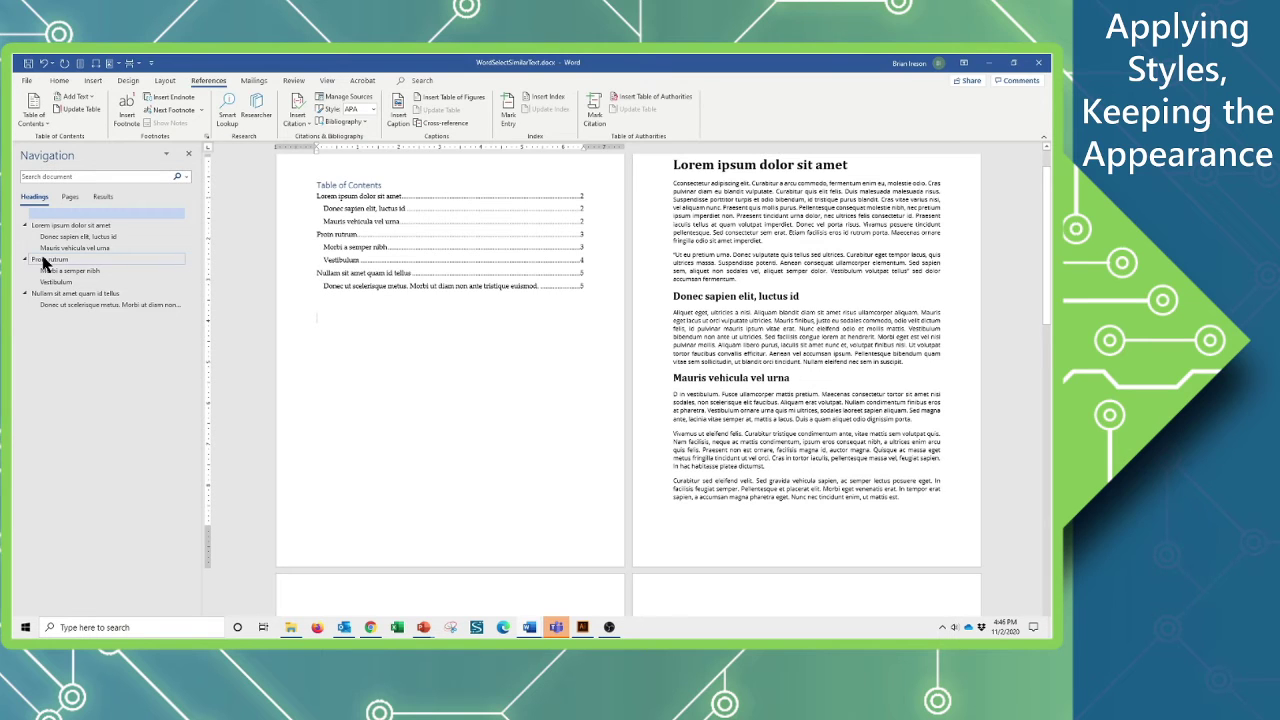